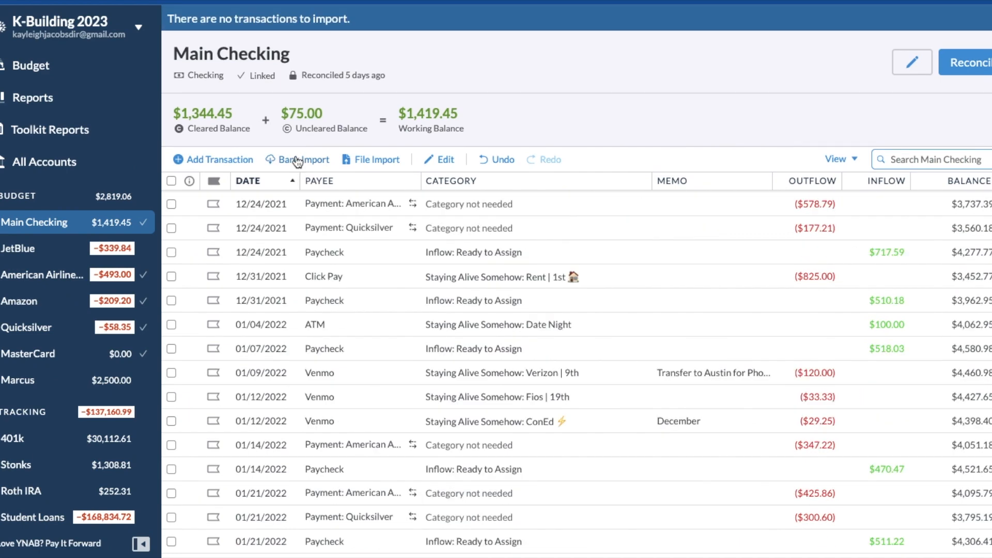
Step: Record a Paycheck inflow of $903.37 in Main Checking, categorized as Inflow: Ready to Assign
{"action": "left_click", "coordinate": [212, 136]}
{"action": "left_click", "coordinate": [330, 311]}
{"action": "type", "text": "pay"}
{"action": "left_click", "coordinate": [331, 250]}
{"action": "left_click", "coordinate": [869, 176]}
{"action": "type", "text": "903.37"}
{"action": "left_click", "coordinate": [840, 201]}
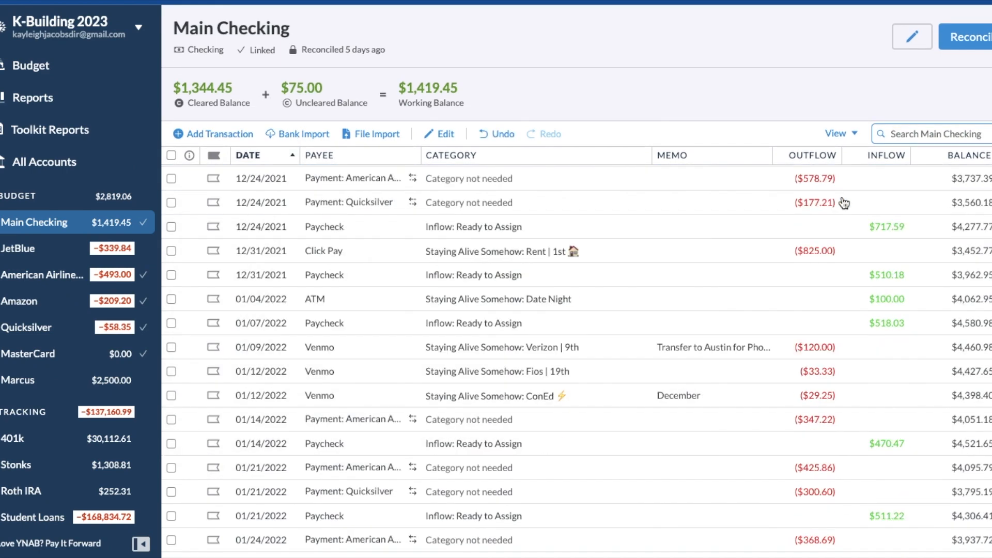
{"action": "scroll", "coordinate": [594, 368], "scroll_direction": "up", "scroll_amount": 7}
{"action": "double_click", "coordinate": [334, 274]}
{"action": "type", "text": "Pay"}
{"action": "left_click", "coordinate": [317, 354]}
{"action": "left_click", "coordinate": [495, 348]}
{"action": "key", "text": "Return"}
Step: Filter the Main Checking register so that the older transactions are hidden
{"action": "left_click", "coordinate": [853, 133]}
{"action": "left_click", "coordinate": [693, 266]}
{"action": "left_click", "coordinate": [973, 341]}
Step: Match the two duplicate 05/19/2023 Paycheck inflows so they count as a single transaction
{"action": "left_click", "coordinate": [172, 374]}
{"action": "left_click", "coordinate": [171, 397]}
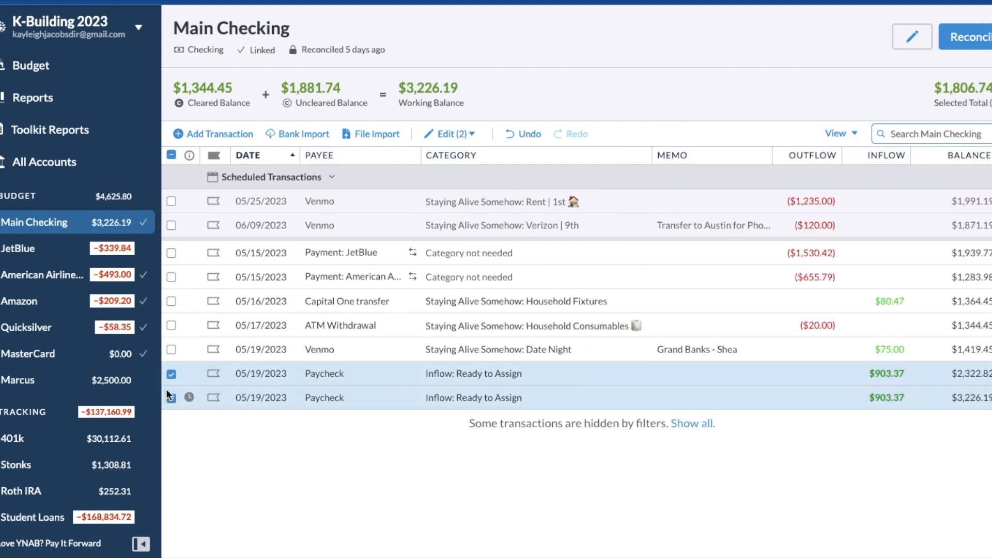
{"action": "left_click", "coordinate": [448, 134]}
{"action": "left_click", "coordinate": [413, 210]}
{"action": "left_click", "coordinate": [294, 191]}
Step: Open the budget and review the May 2023 category needs, including a look ahead at June 2023
{"action": "left_click", "coordinate": [31, 66]}
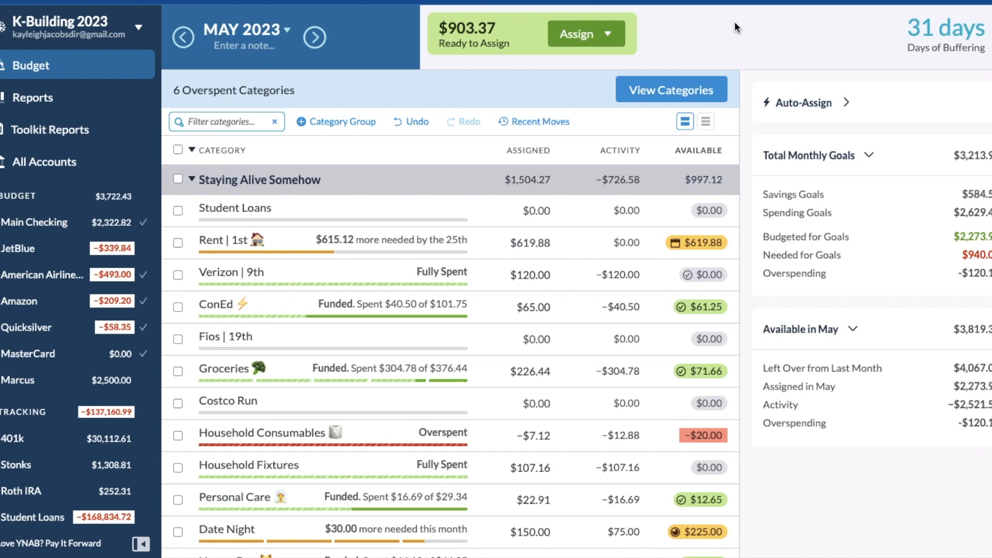
{"action": "scroll", "coordinate": [343, 402], "scroll_direction": "down", "scroll_amount": 15}
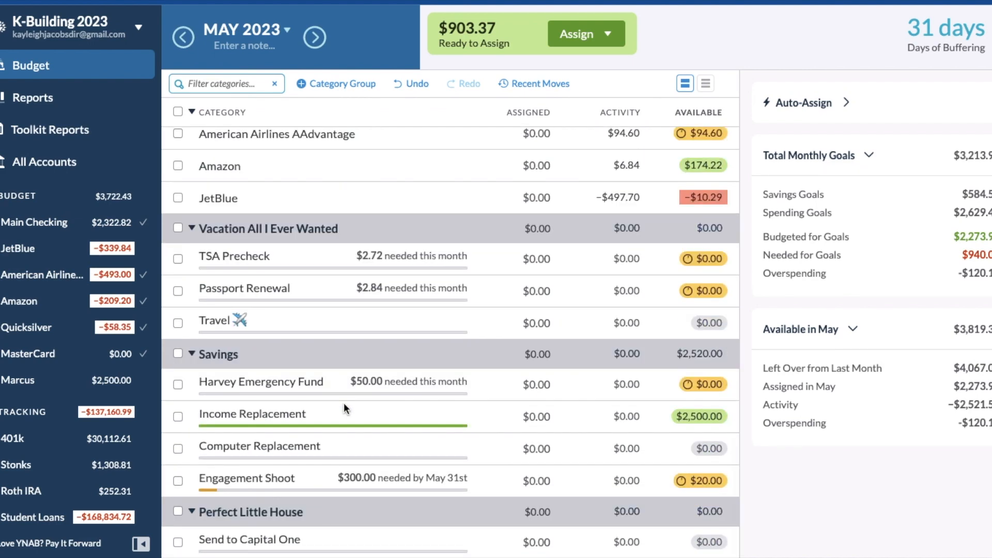
{"action": "scroll", "coordinate": [343, 402], "scroll_direction": "up", "scroll_amount": 15}
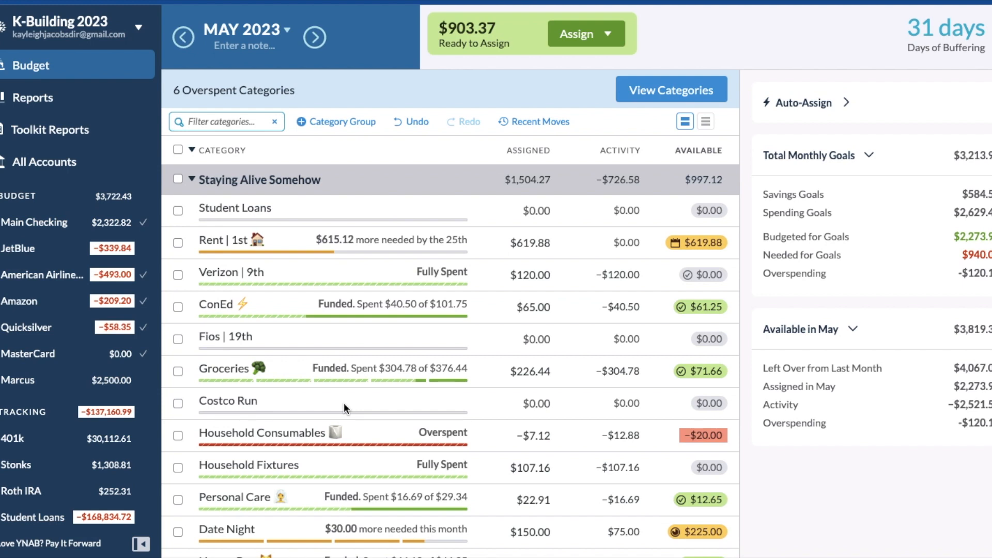
{"action": "left_click", "coordinate": [314, 37]}
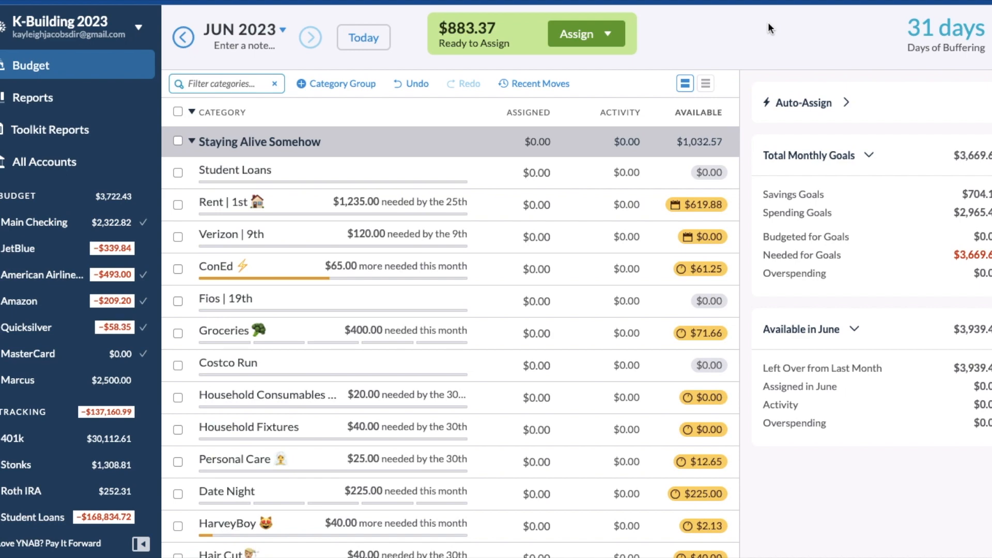
{"action": "left_click", "coordinate": [191, 42]}
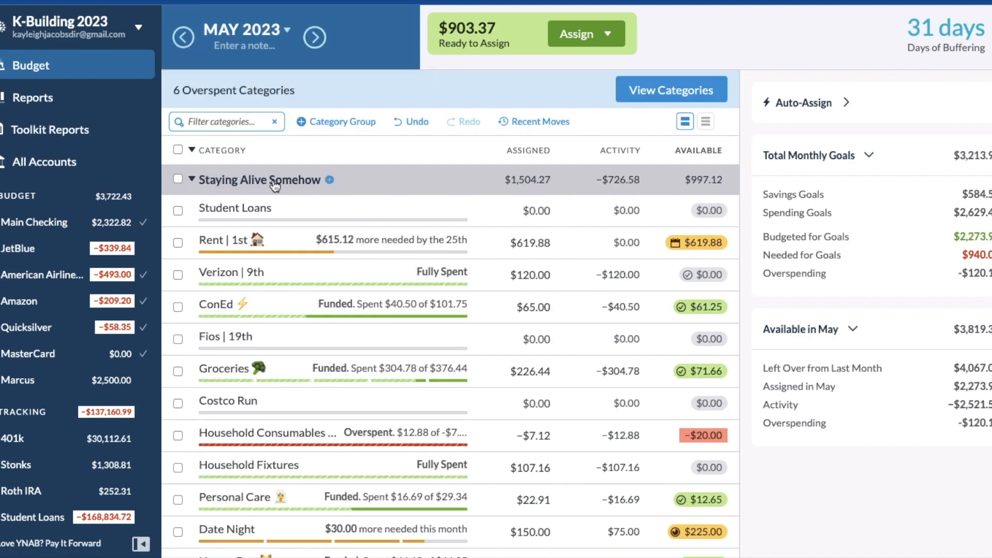
{"action": "scroll", "coordinate": [335, 380], "scroll_direction": "down", "scroll_amount": 15}
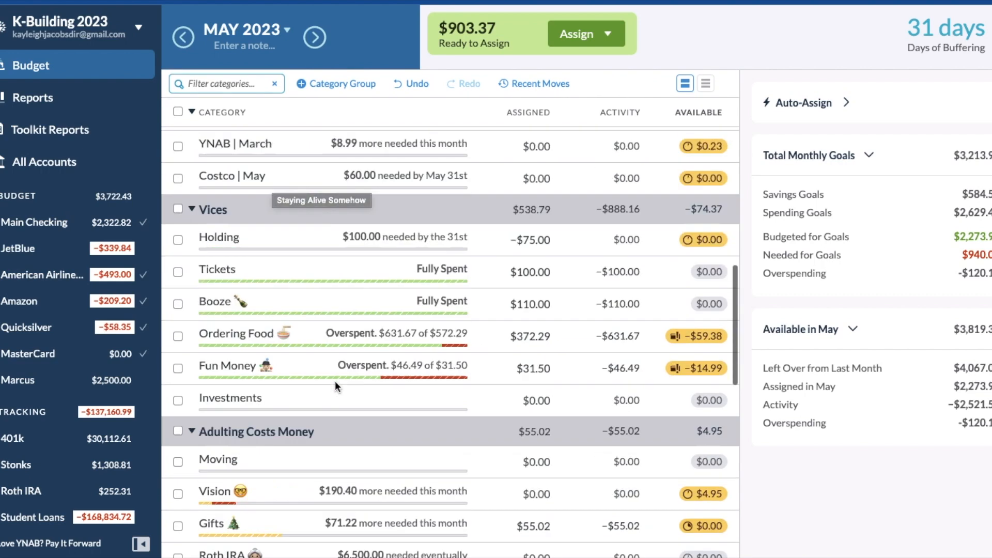
{"action": "scroll", "coordinate": [335, 380], "scroll_direction": "up", "scroll_amount": 2}
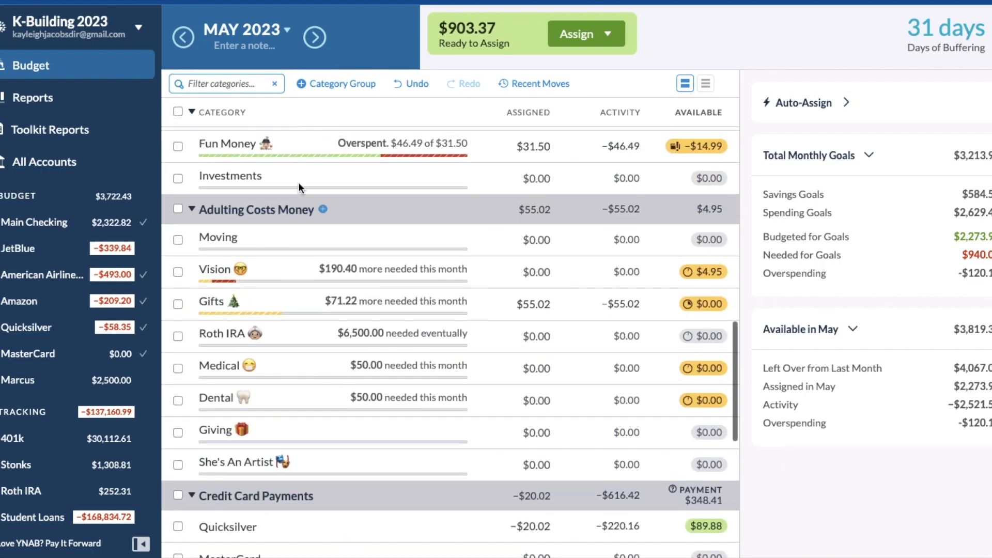
{"action": "scroll", "coordinate": [322, 432], "scroll_direction": "down", "scroll_amount": 1}
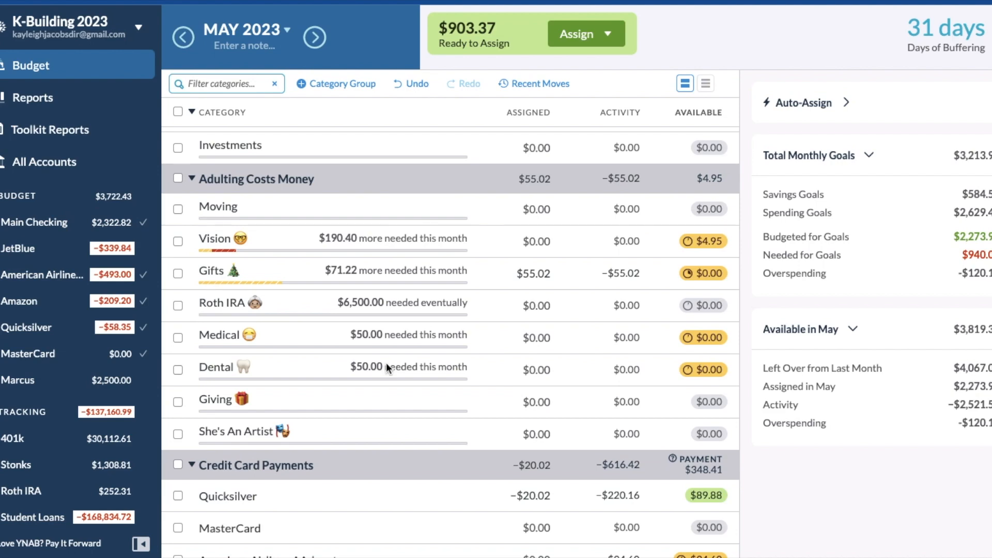
{"action": "scroll", "coordinate": [389, 360], "scroll_direction": "up", "scroll_amount": 10}
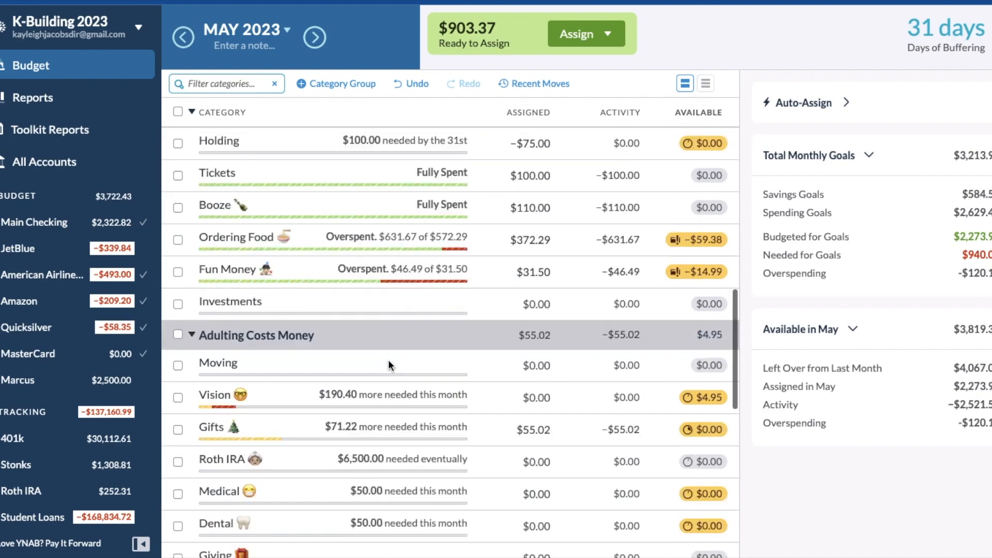
{"action": "scroll", "coordinate": [396, 303], "scroll_direction": "down", "scroll_amount": 2}
{"action": "scroll", "coordinate": [397, 303], "scroll_direction": "down", "scroll_amount": 1}
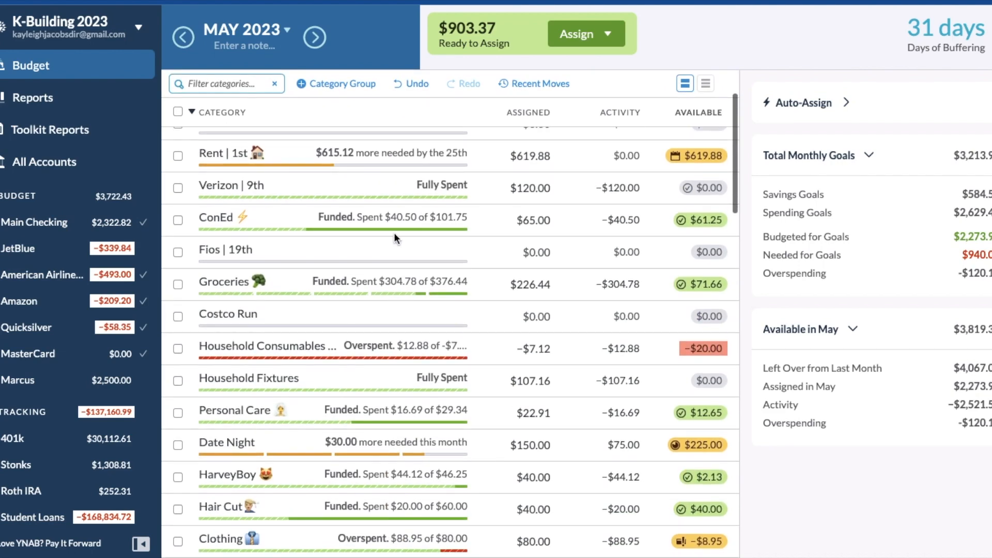
Step: Examine the May funding and overspending in the Staying Alive Somehow and Subscriptions categories
{"action": "scroll", "coordinate": [305, 203], "scroll_direction": "down", "scroll_amount": 5}
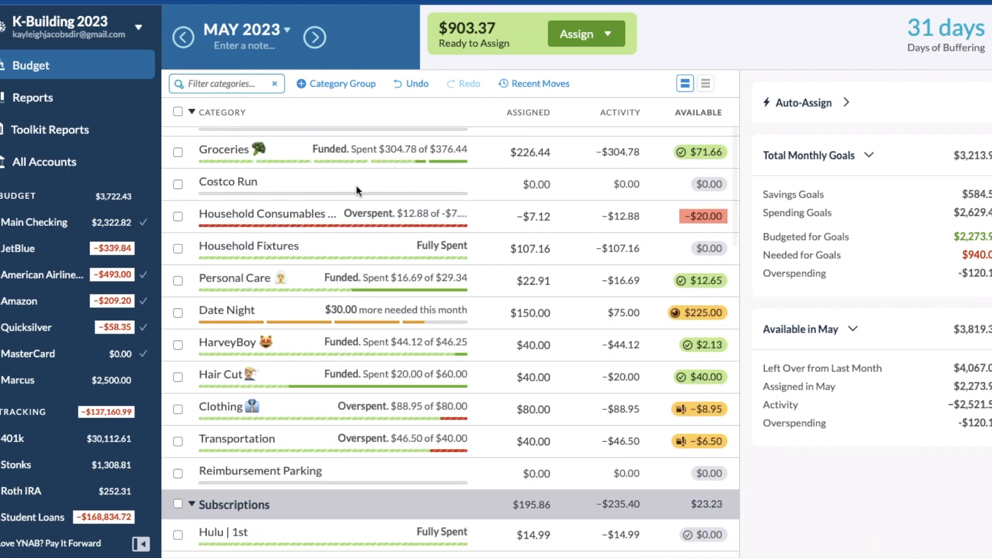
{"action": "scroll", "coordinate": [356, 185], "scroll_direction": "down", "scroll_amount": 2}
{"action": "scroll", "coordinate": [379, 242], "scroll_direction": "down", "scroll_amount": 1}
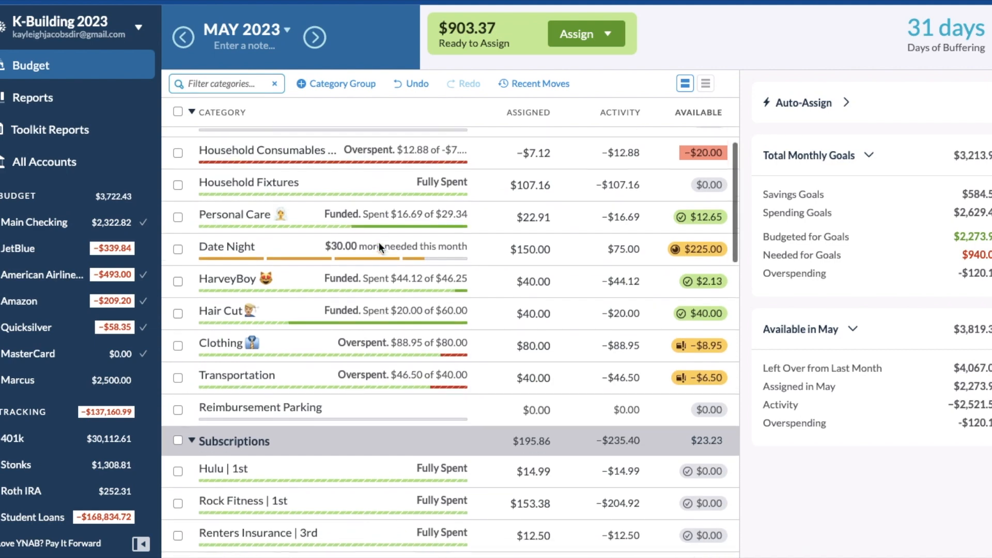
{"action": "scroll", "coordinate": [466, 238], "scroll_direction": "down", "scroll_amount": 1}
{"action": "left_click", "coordinate": [499, 238]}
{"action": "scroll", "coordinate": [499, 238], "scroll_direction": "down", "scroll_amount": 1}
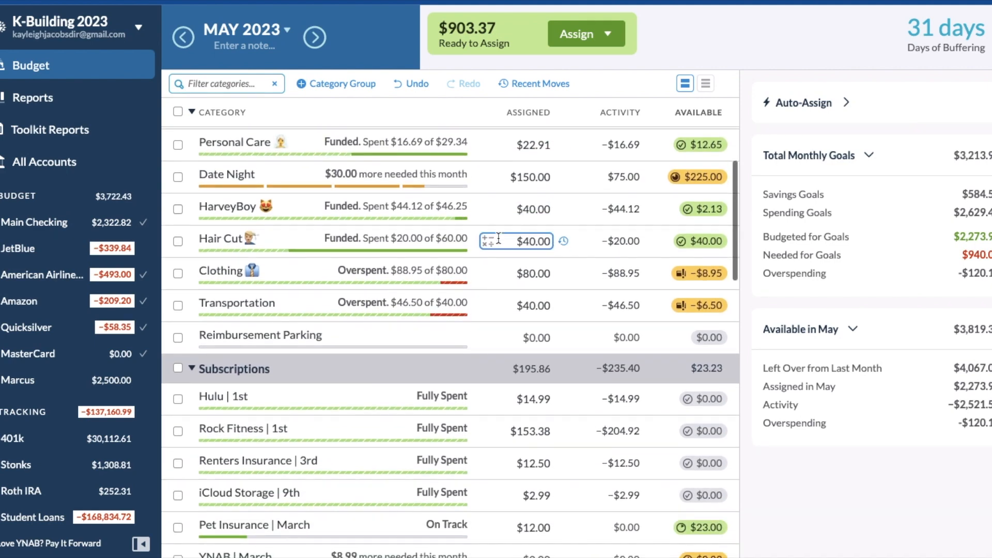
{"action": "scroll", "coordinate": [449, 345], "scroll_direction": "down", "scroll_amount": 4}
{"action": "scroll", "coordinate": [420, 333], "scroll_direction": "down", "scroll_amount": 5}
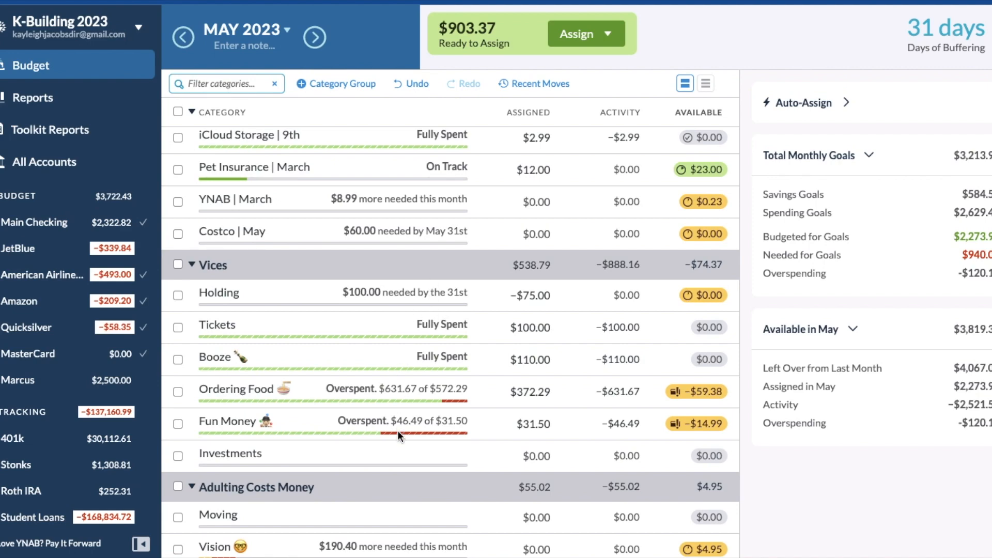
Step: Examine the Vices and Adulting Costs Money categories, and recheck the Staying Alive Somehow group
{"action": "scroll", "coordinate": [397, 430], "scroll_direction": "down", "scroll_amount": 3}
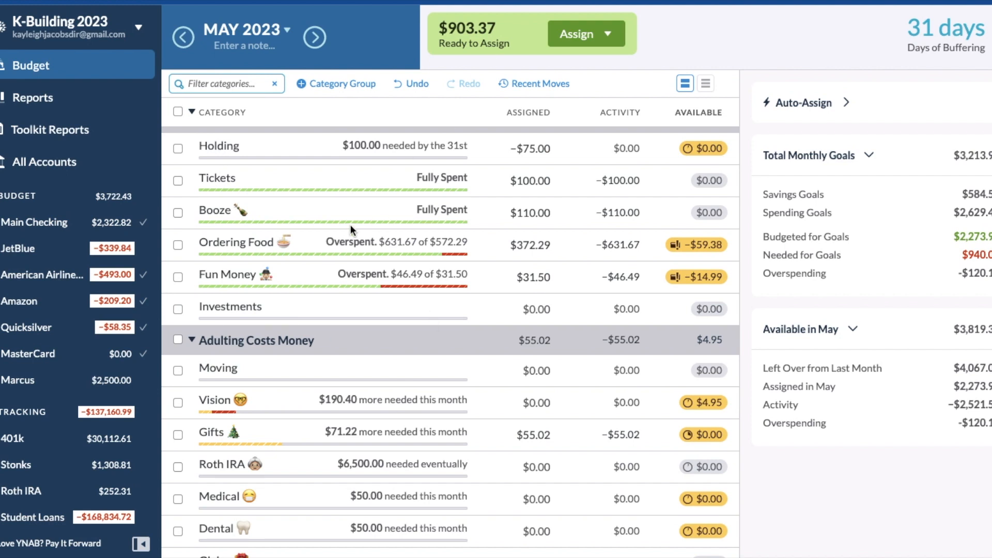
{"action": "scroll", "coordinate": [373, 428], "scroll_direction": "down", "scroll_amount": 1}
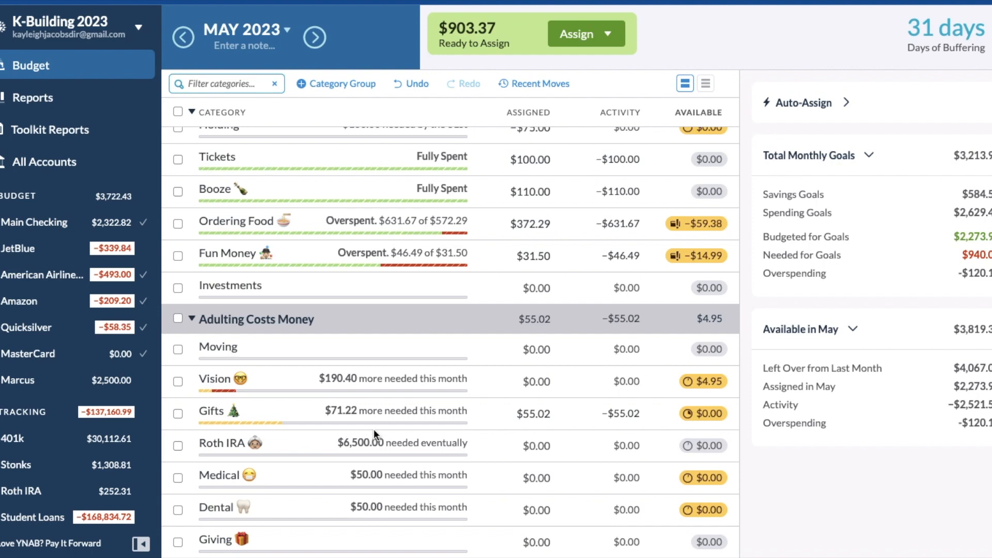
{"action": "scroll", "coordinate": [373, 428], "scroll_direction": "down", "scroll_amount": 3}
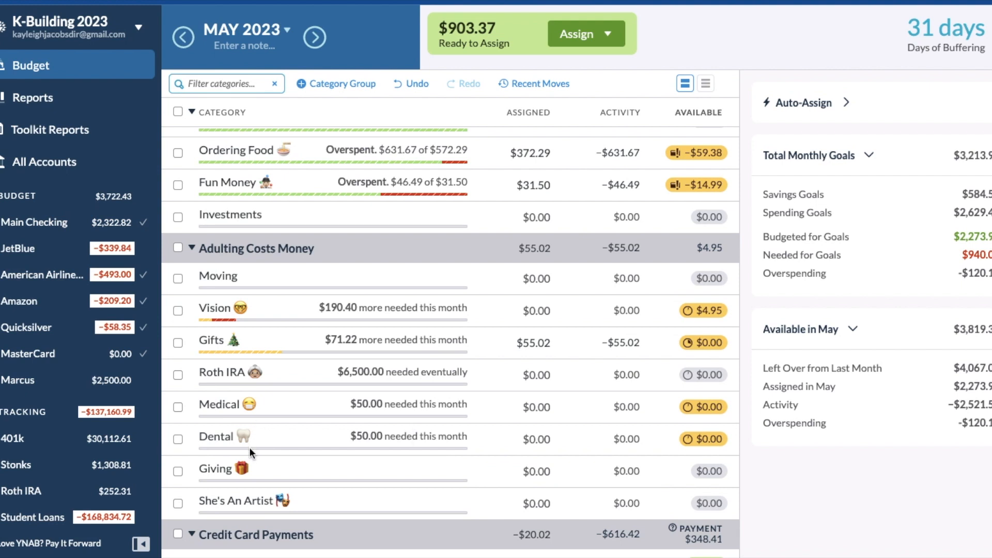
{"action": "scroll", "coordinate": [249, 448], "scroll_direction": "down", "scroll_amount": 1}
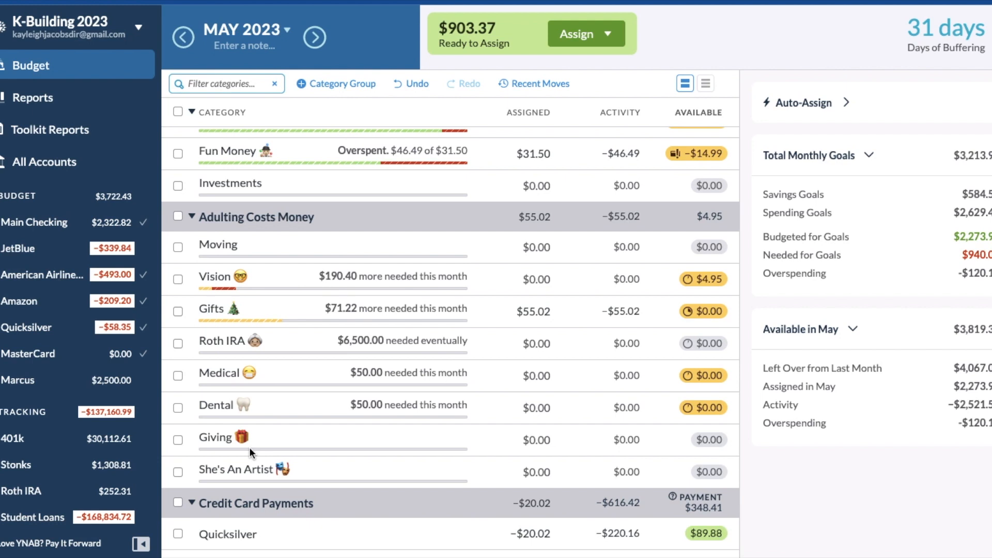
{"action": "scroll", "coordinate": [305, 329], "scroll_direction": "up", "scroll_amount": 2}
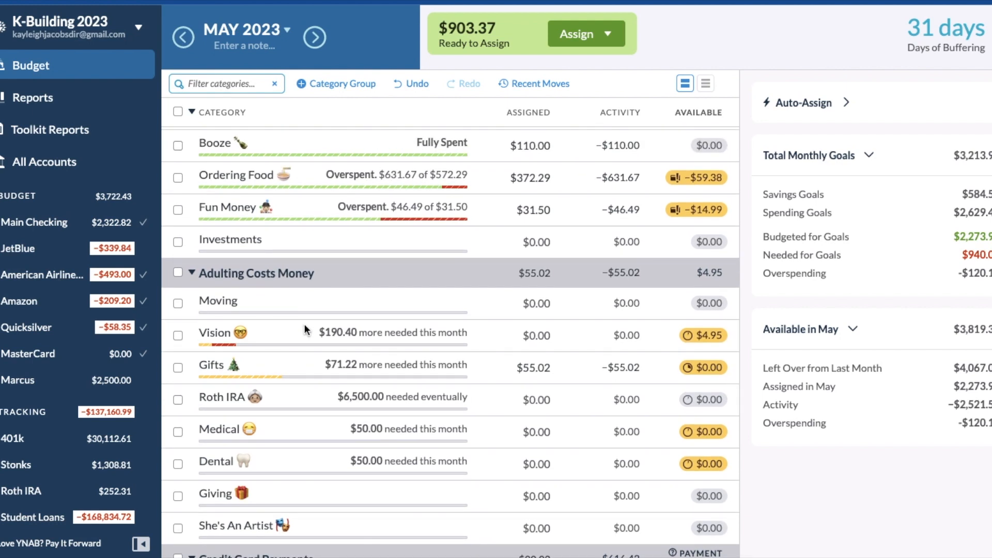
{"action": "scroll", "coordinate": [305, 329], "scroll_direction": "up", "scroll_amount": 20}
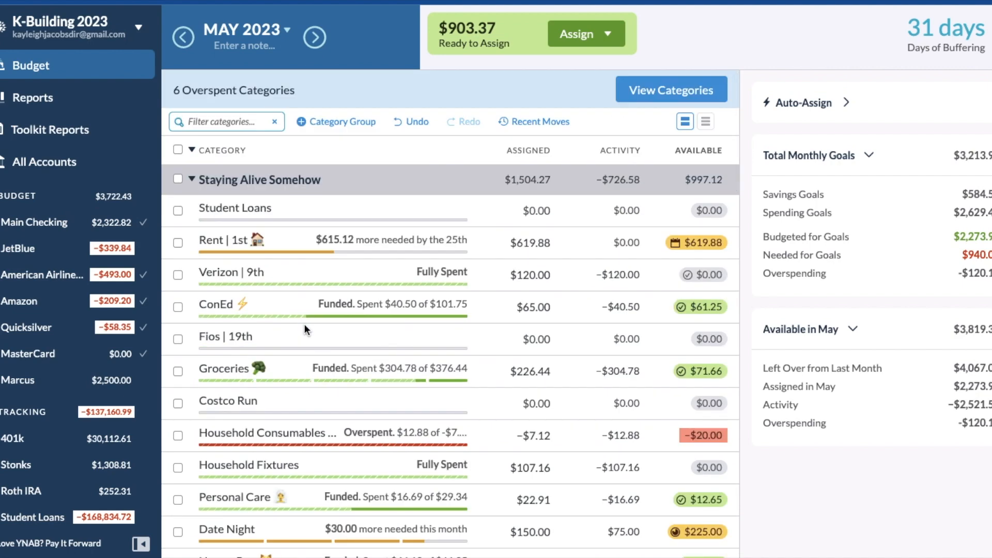
{"action": "scroll", "coordinate": [305, 328], "scroll_direction": "down", "scroll_amount": 2}
{"action": "scroll", "coordinate": [304, 328], "scroll_direction": "up", "scroll_amount": 4}
{"action": "scroll", "coordinate": [306, 329], "scroll_direction": "down", "scroll_amount": 6}
{"action": "scroll", "coordinate": [306, 329], "scroll_direction": "up", "scroll_amount": 6}
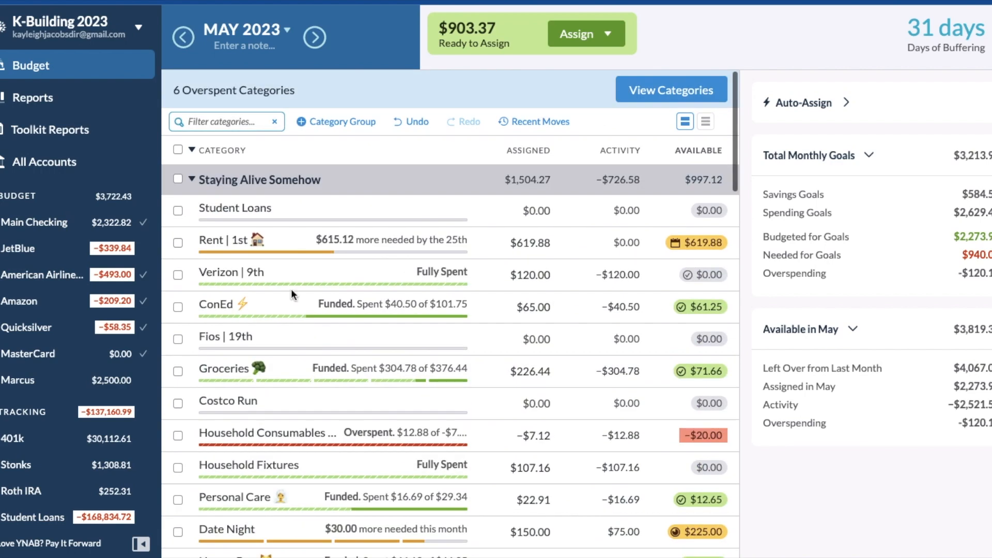
Step: Switch from the K-Building 2023 budget to the Perfect Little House budget
{"action": "left_click", "coordinate": [140, 25]}
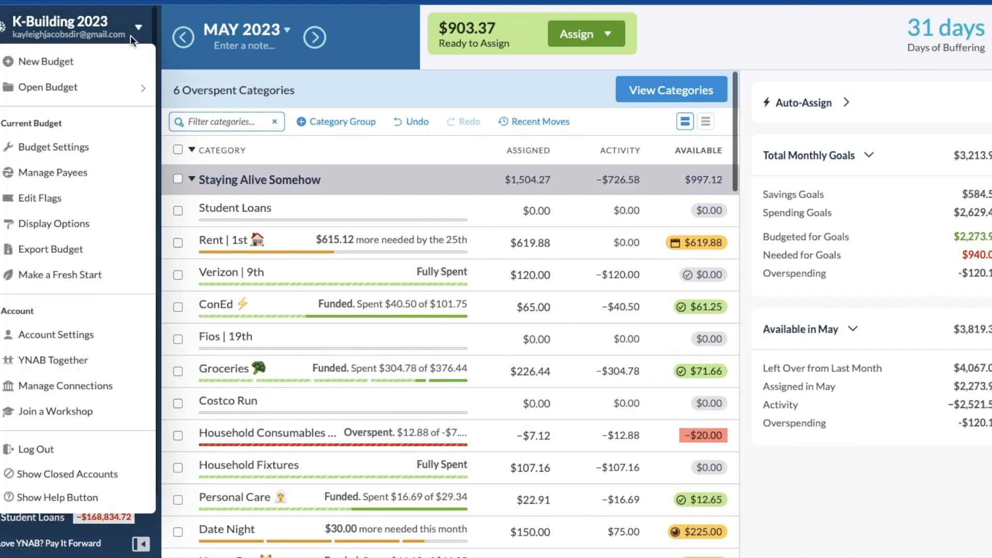
{"action": "mouse_move", "coordinate": [97, 98]}
{"action": "left_click", "coordinate": [196, 115]}
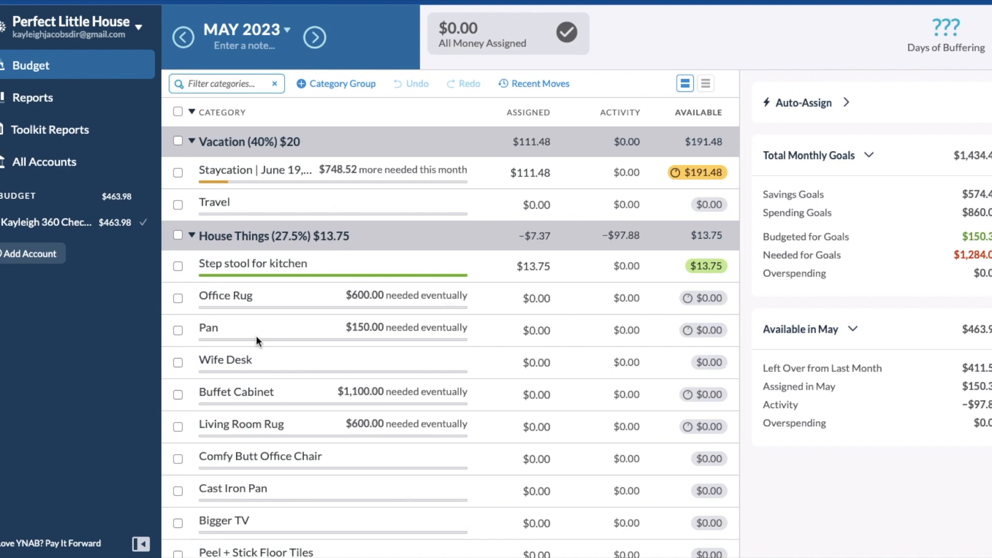
Step: Examine the Perfect Little House category groups and their percentage allocations, from Vacation through House Things, Wedding, Homeownership and the fun things group
{"action": "scroll", "coordinate": [376, 413], "scroll_direction": "down", "scroll_amount": 1}
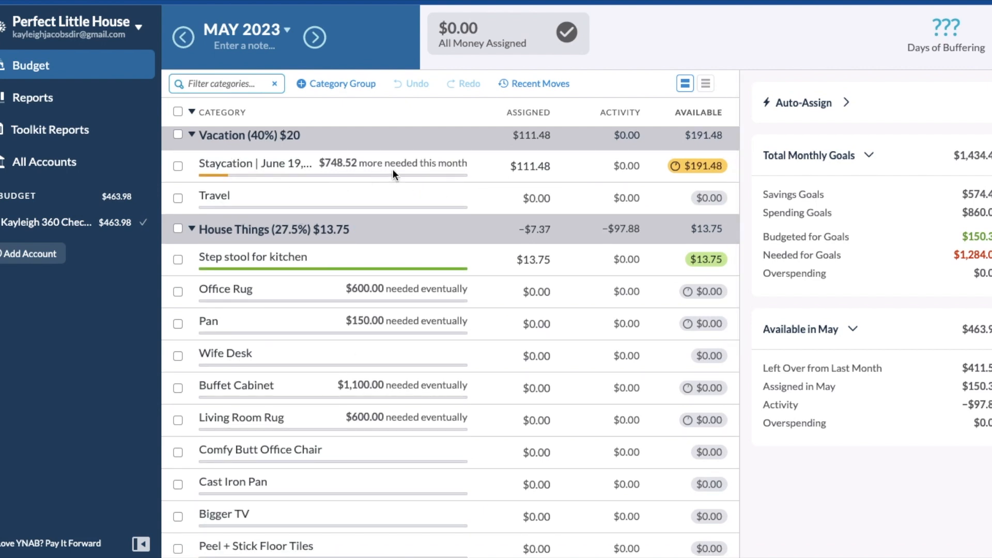
{"action": "scroll", "coordinate": [373, 209], "scroll_direction": "down", "scroll_amount": 3}
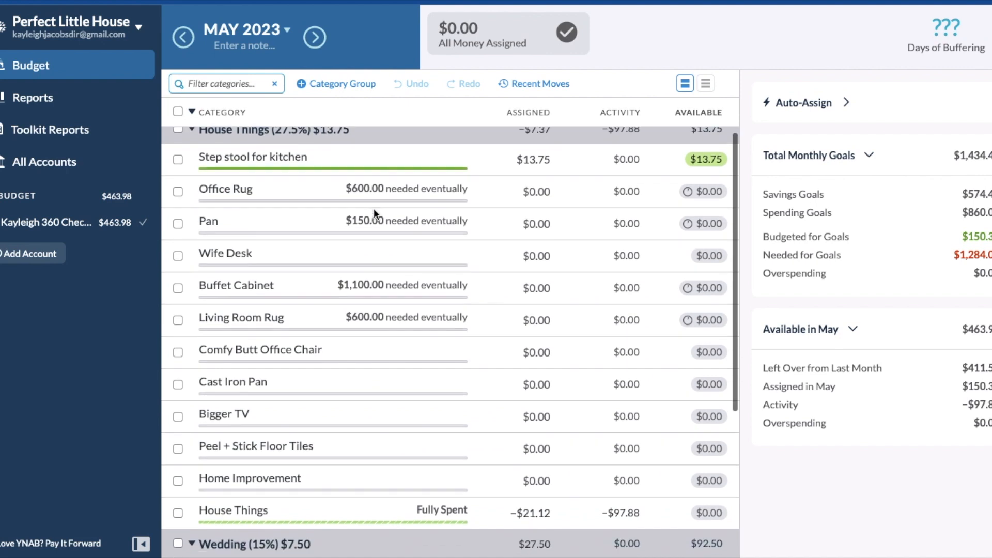
{"action": "scroll", "coordinate": [365, 310], "scroll_direction": "up", "scroll_amount": 2}
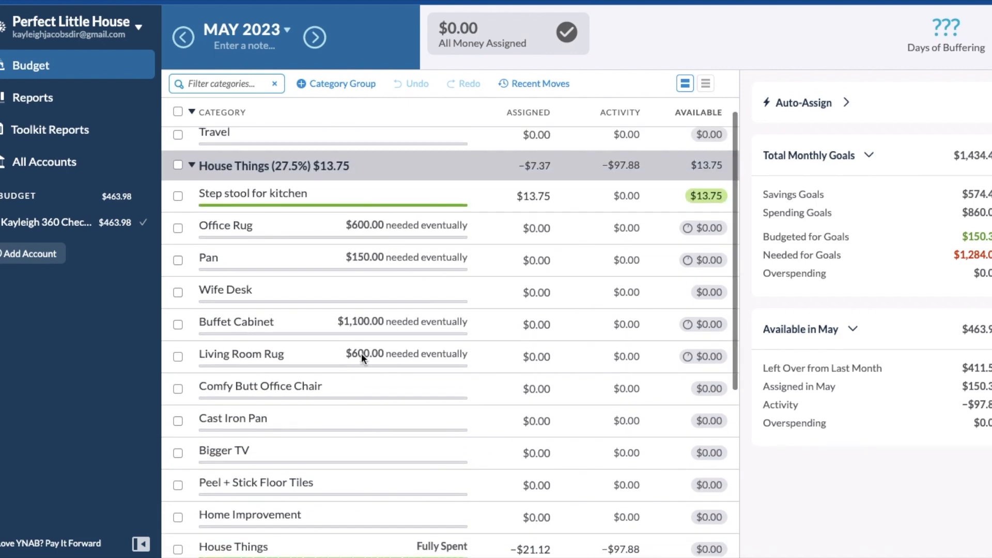
{"action": "scroll", "coordinate": [365, 336], "scroll_direction": "down", "scroll_amount": 6}
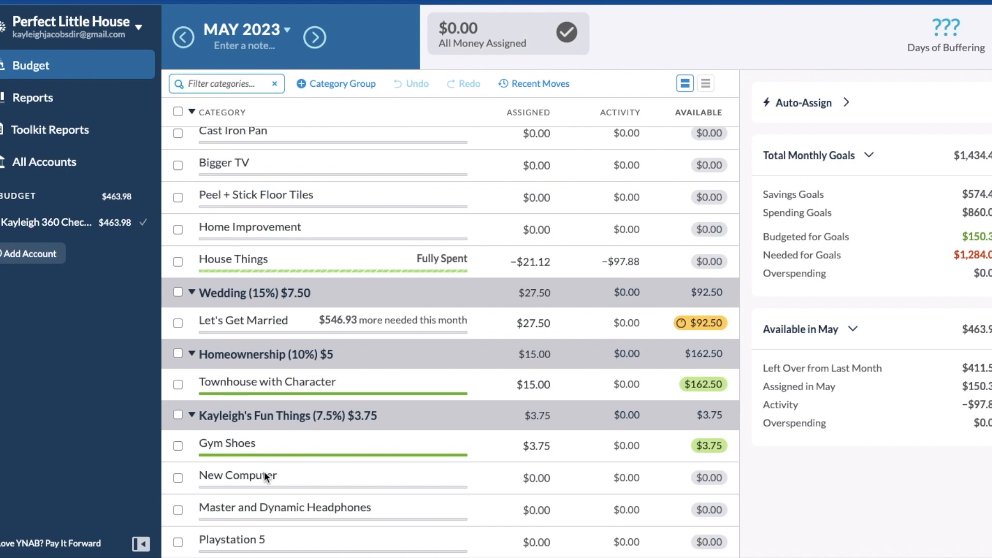
{"action": "scroll", "coordinate": [265, 471], "scroll_direction": "up", "scroll_amount": 2}
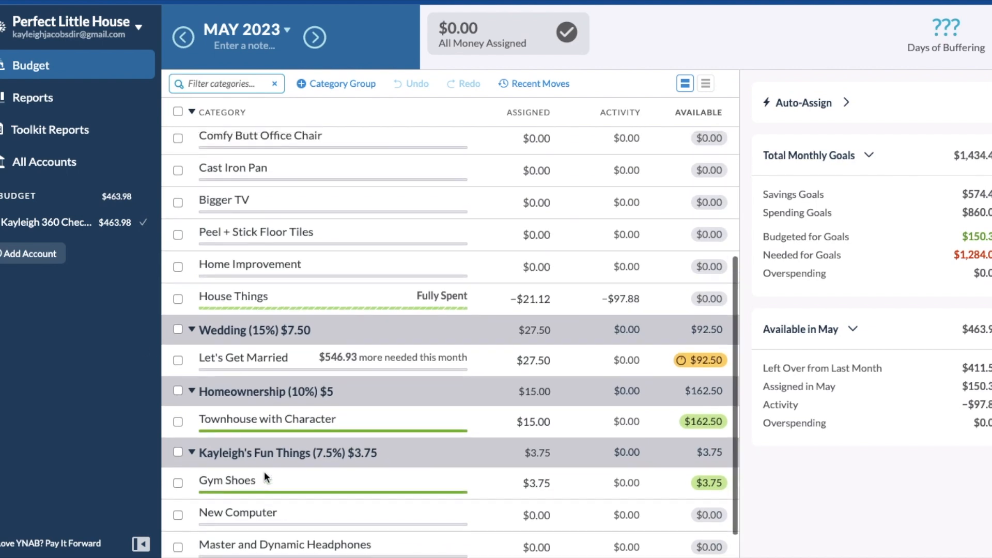
{"action": "scroll", "coordinate": [264, 478], "scroll_direction": "down", "scroll_amount": 1}
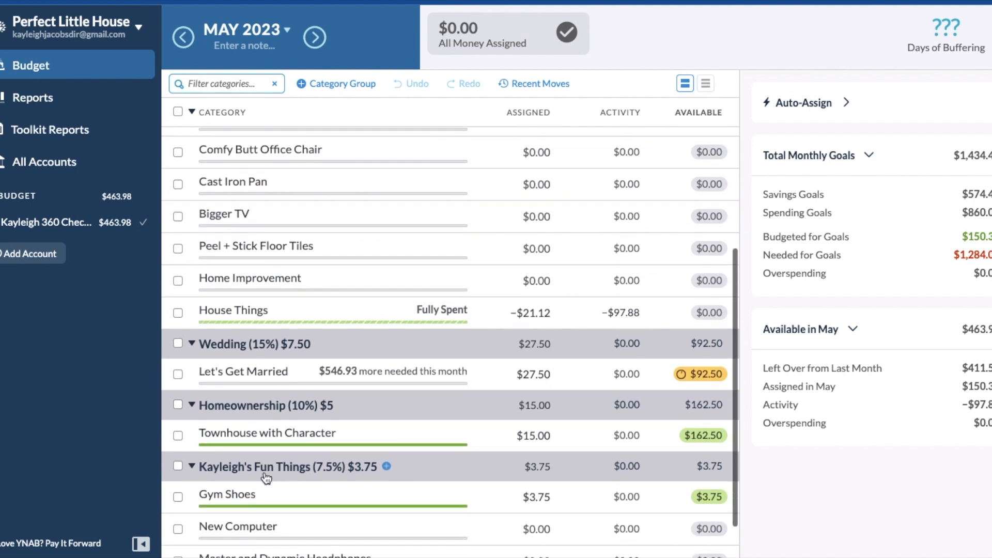
{"action": "scroll", "coordinate": [266, 478], "scroll_direction": "down", "scroll_amount": 2}
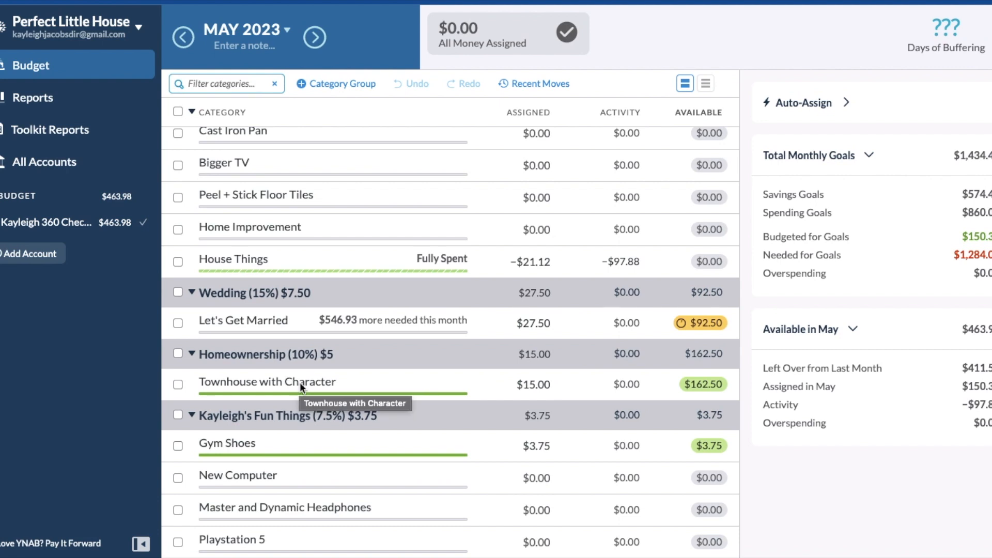
{"action": "scroll", "coordinate": [321, 381], "scroll_direction": "up", "scroll_amount": 1}
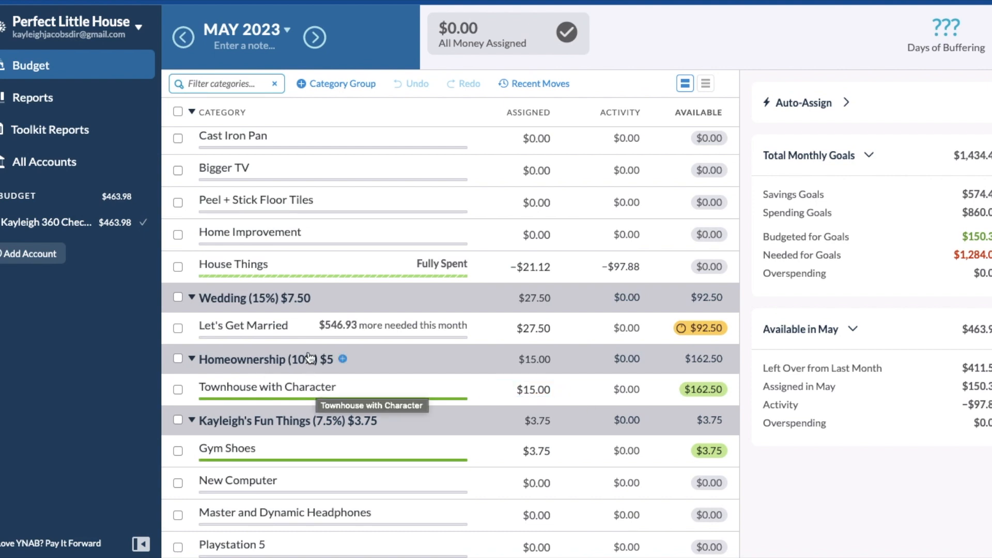
{"action": "scroll", "coordinate": [316, 385], "scroll_direction": "up", "scroll_amount": 6}
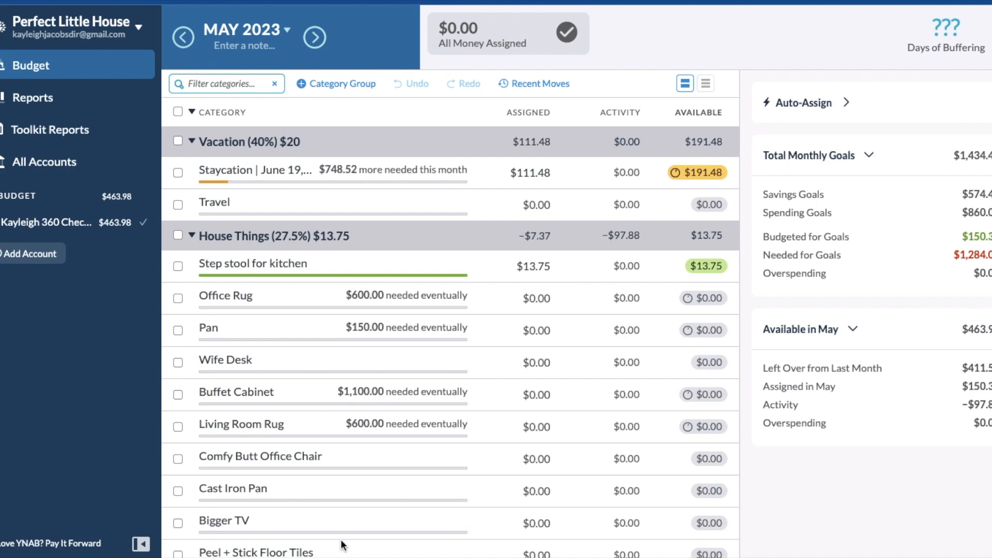
{"action": "scroll", "coordinate": [342, 536], "scroll_direction": "down", "scroll_amount": 6}
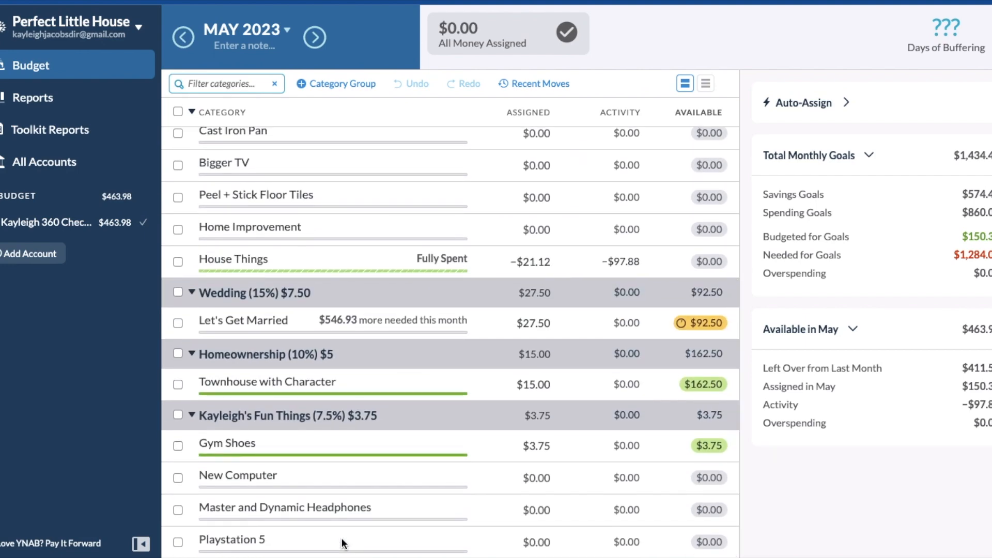
Step: Delete the Homeownership (10%) $5 category group, moving its assigned money to Ready to Assign
{"action": "scroll", "coordinate": [328, 336], "scroll_direction": "up", "scroll_amount": 6}
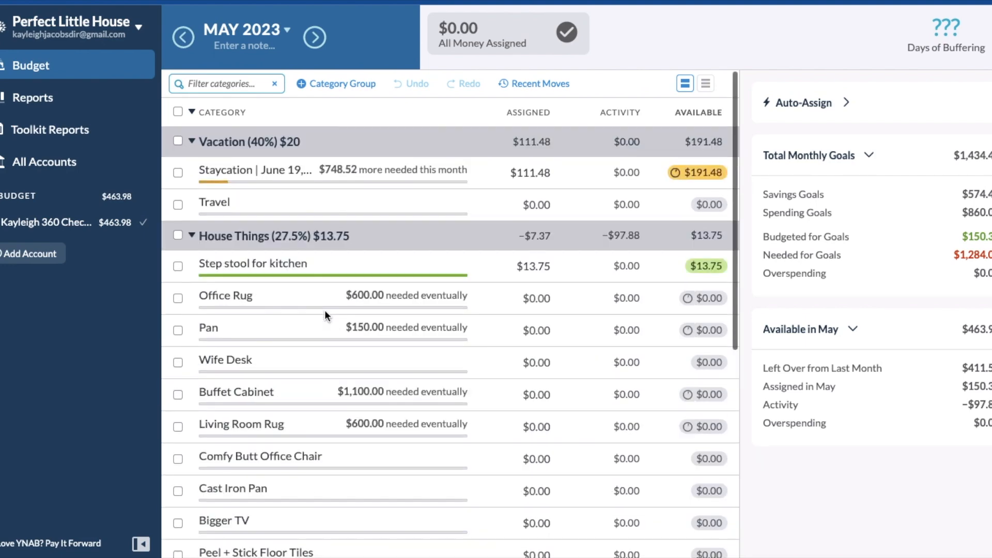
{"action": "scroll", "coordinate": [278, 303], "scroll_direction": "down", "scroll_amount": 4}
{"action": "scroll", "coordinate": [278, 298], "scroll_direction": "down", "scroll_amount": 2}
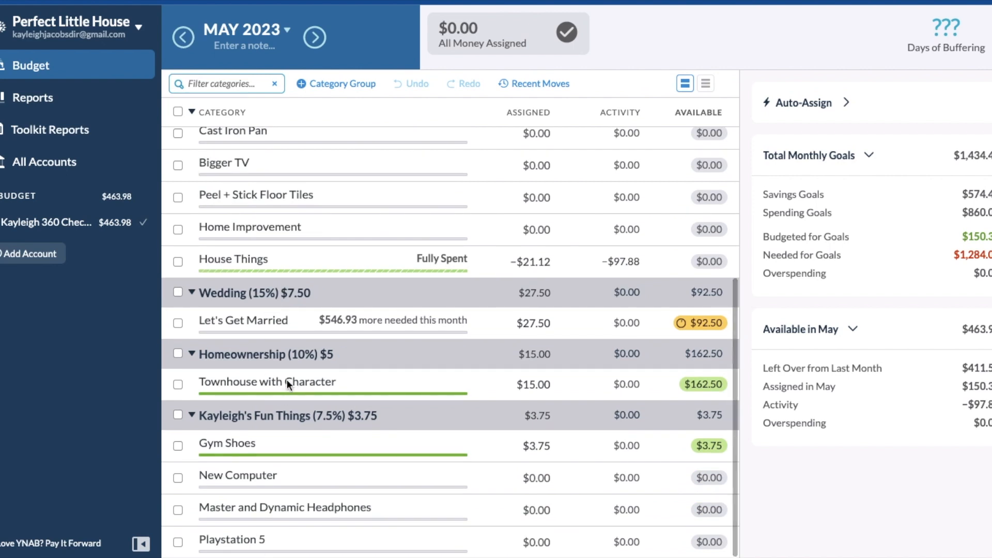
{"action": "left_click", "coordinate": [273, 355]}
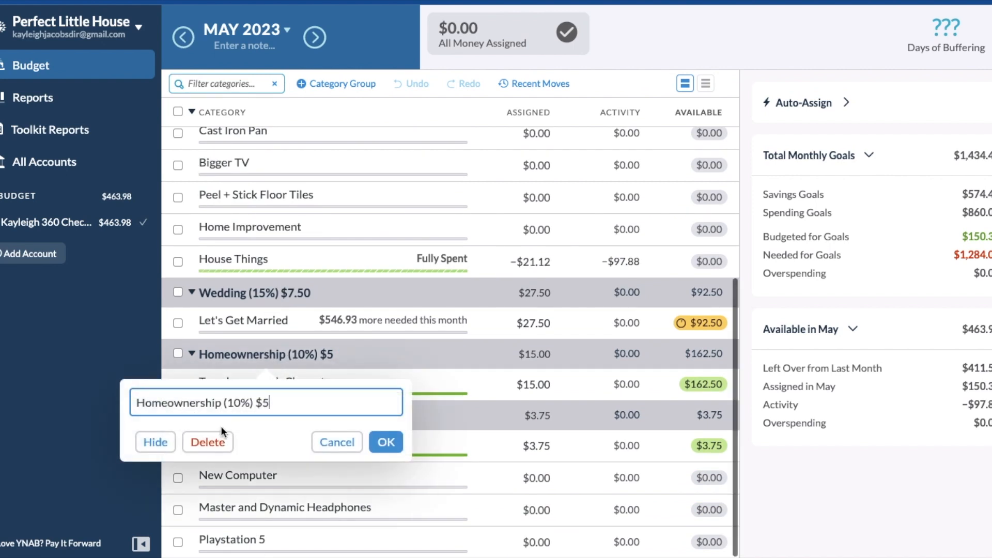
{"action": "left_click", "coordinate": [216, 440]}
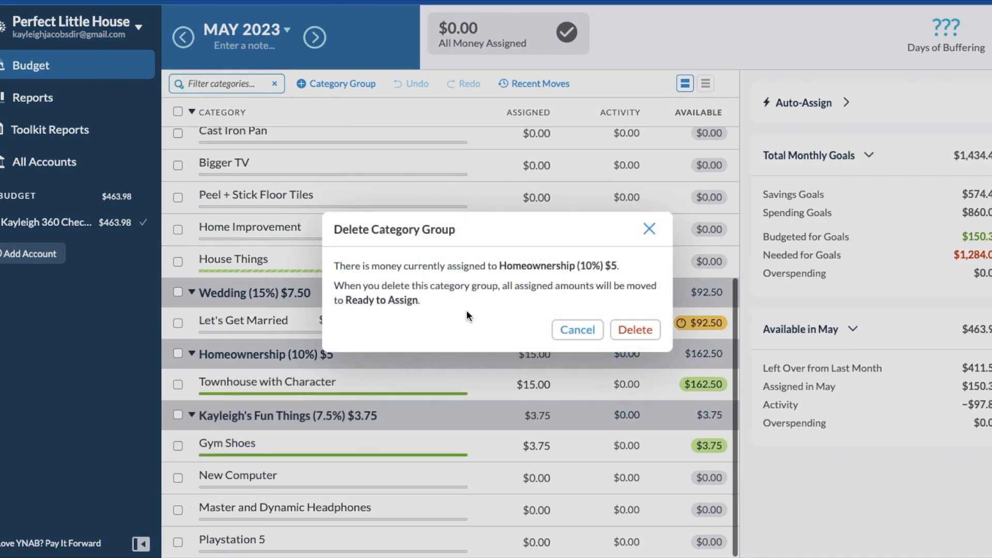
{"action": "left_click", "coordinate": [635, 330]}
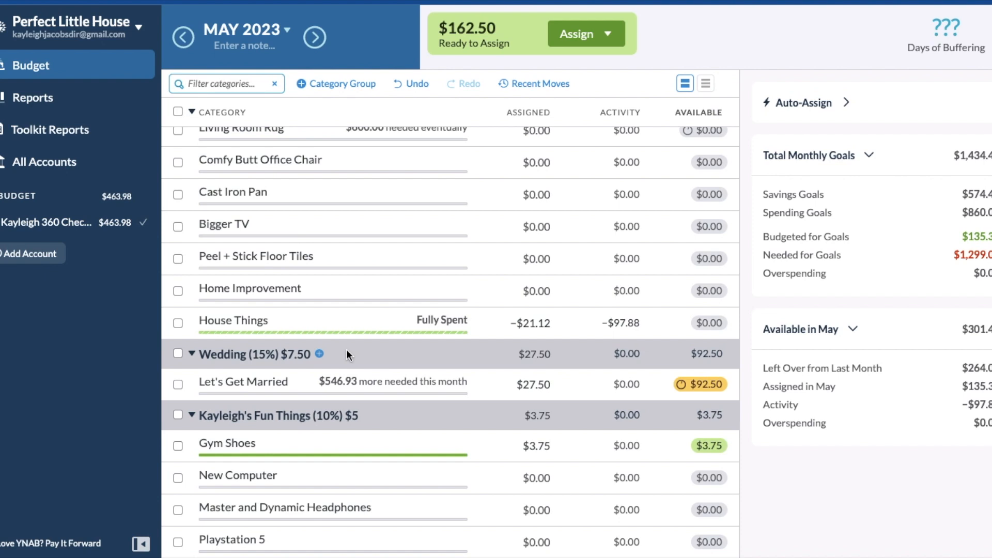
Step: Assign an additional $162.50 to the Staycation category in the Vacation group
{"action": "scroll", "coordinate": [442, 356], "scroll_direction": "up", "scroll_amount": 6}
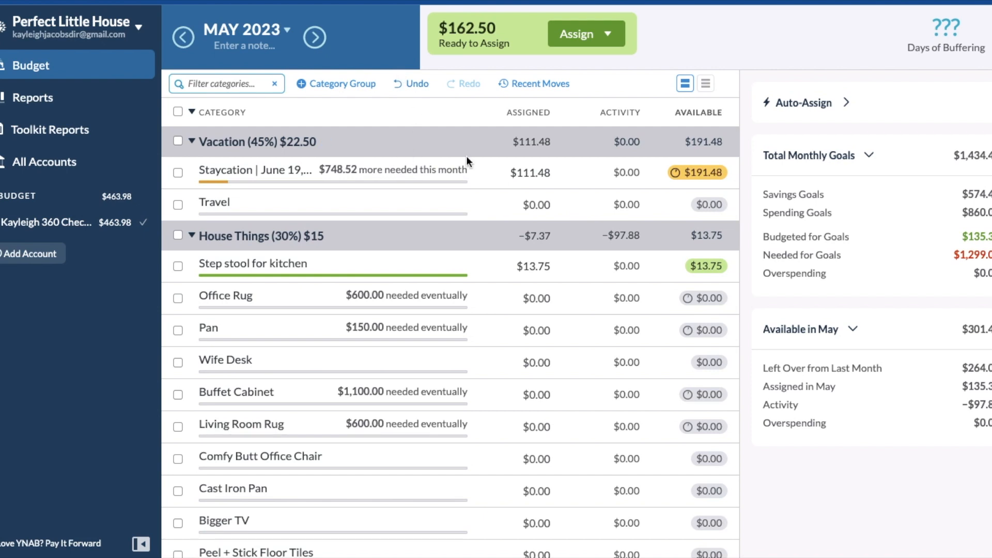
{"action": "left_click", "coordinate": [540, 170]}
{"action": "left_click", "coordinate": [549, 174]}
{"action": "left_click", "coordinate": [550, 175]}
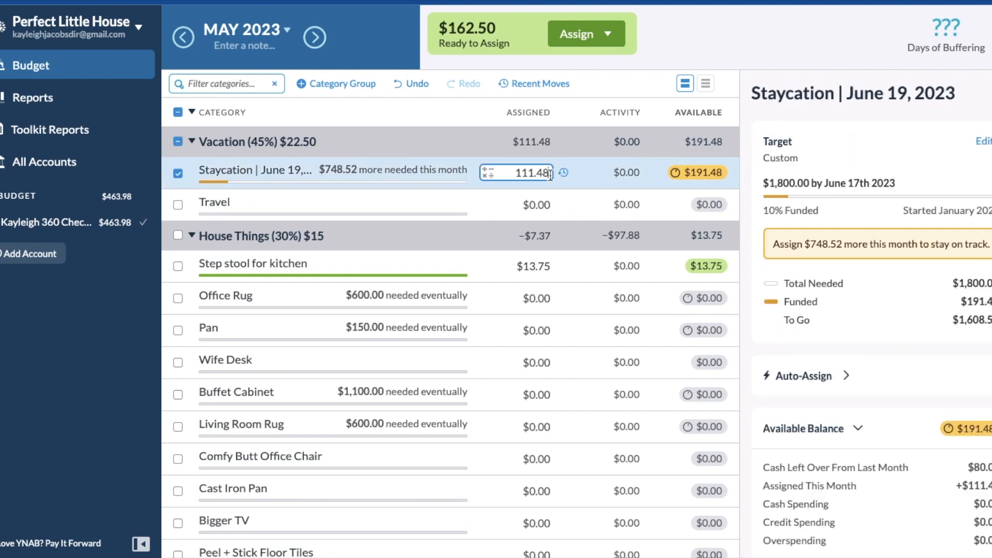
{"action": "type", "text": "+162.50"}
{"action": "key", "text": "Return"}
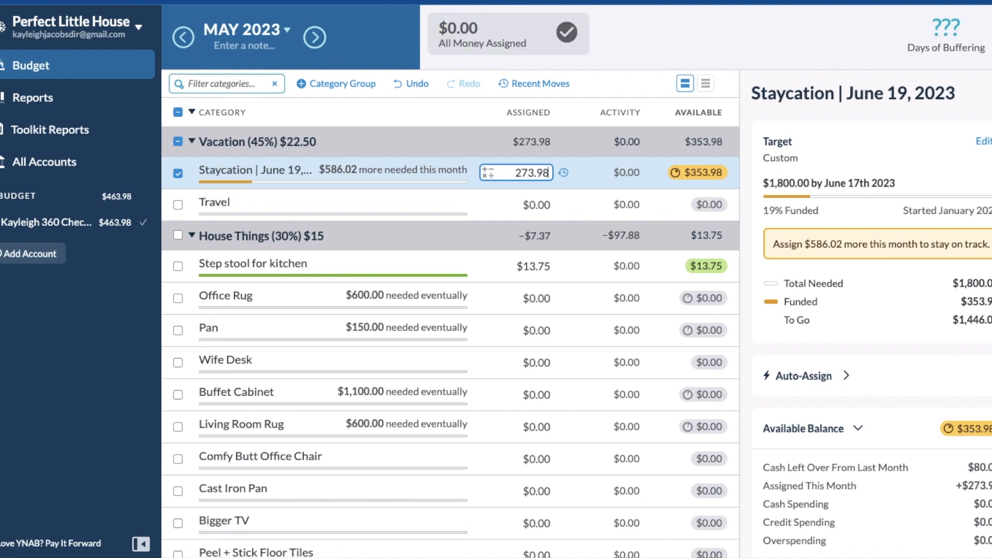
{"action": "left_click", "coordinate": [178, 172]}
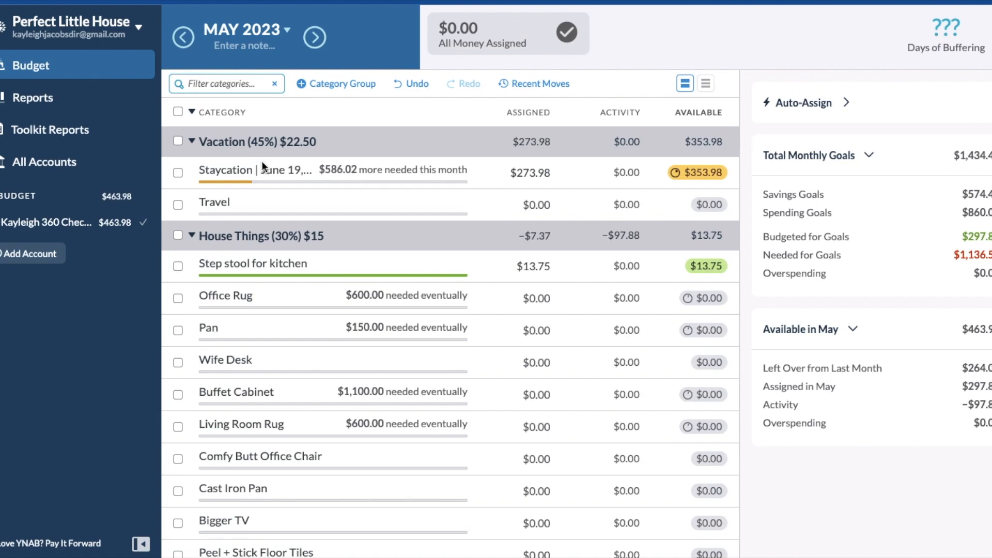
Step: Check the Staycation category's target details and review the Perfect Little House groups from Vacation through the fun things group
{"action": "left_click", "coordinate": [193, 172]}
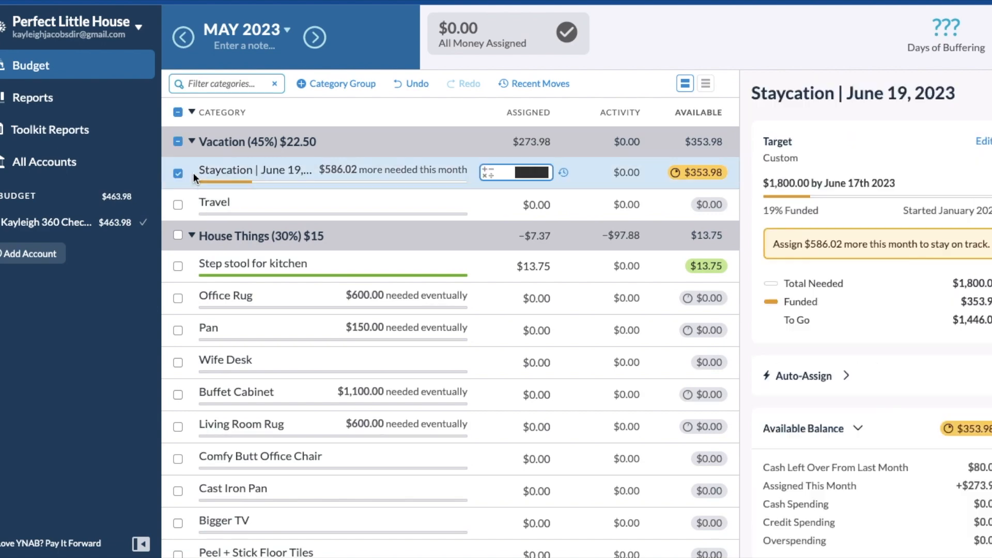
{"action": "scroll", "coordinate": [312, 517], "scroll_direction": "down", "scroll_amount": 5}
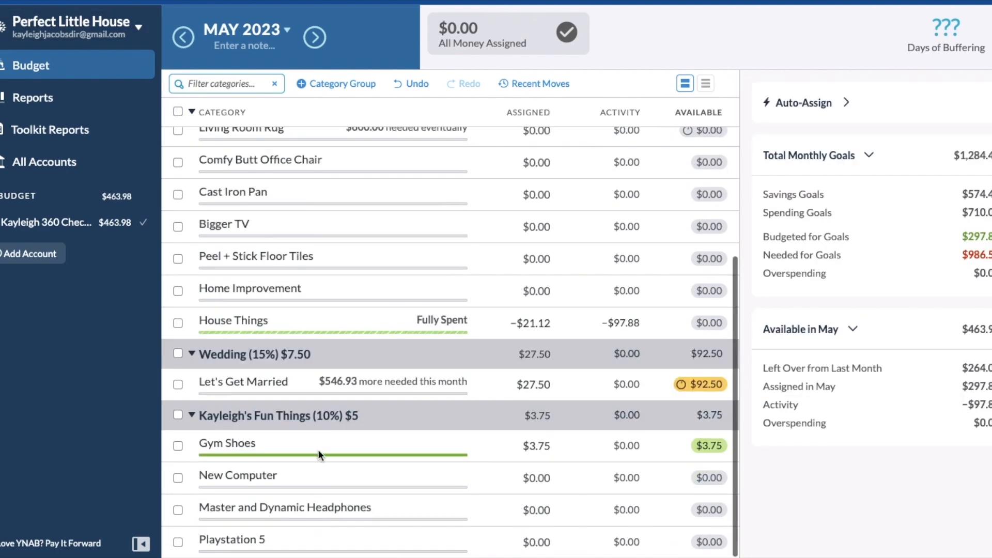
{"action": "scroll", "coordinate": [319, 450], "scroll_direction": "up", "scroll_amount": 5}
{"action": "scroll", "coordinate": [333, 361], "scroll_direction": "down", "scroll_amount": 5}
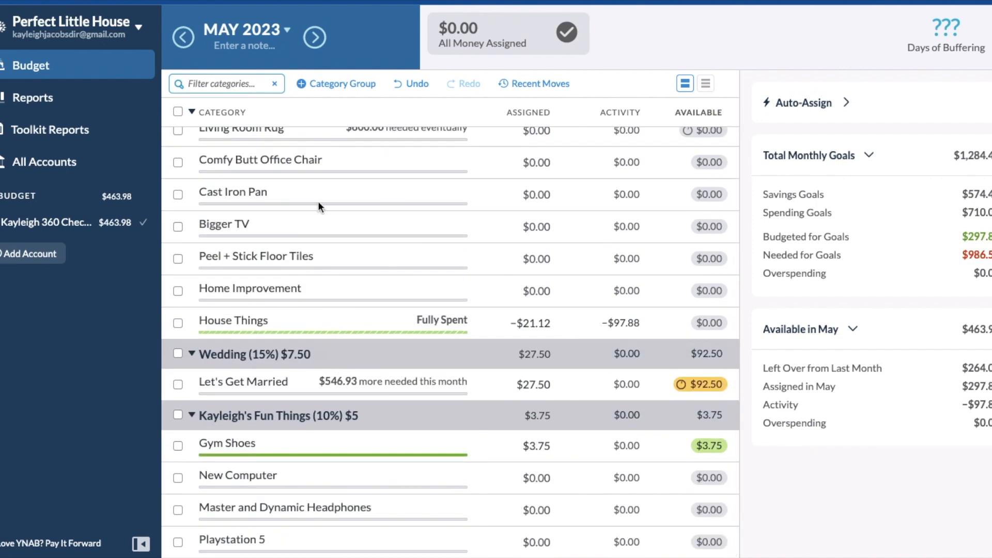
{"action": "scroll", "coordinate": [291, 265], "scroll_direction": "up", "scroll_amount": 5}
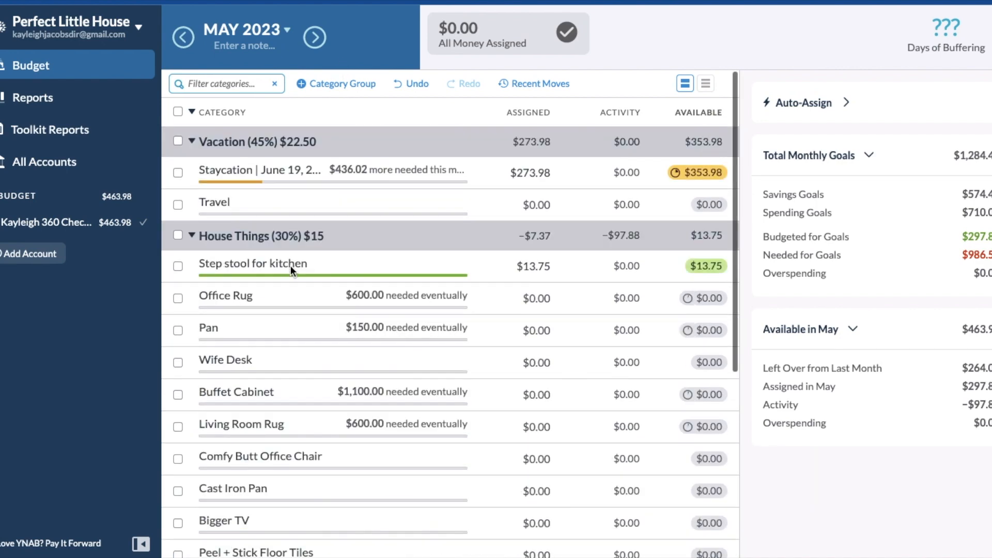
{"action": "scroll", "coordinate": [324, 315], "scroll_direction": "down", "scroll_amount": 4}
{"action": "scroll", "coordinate": [323, 315], "scroll_direction": "up", "scroll_amount": 4}
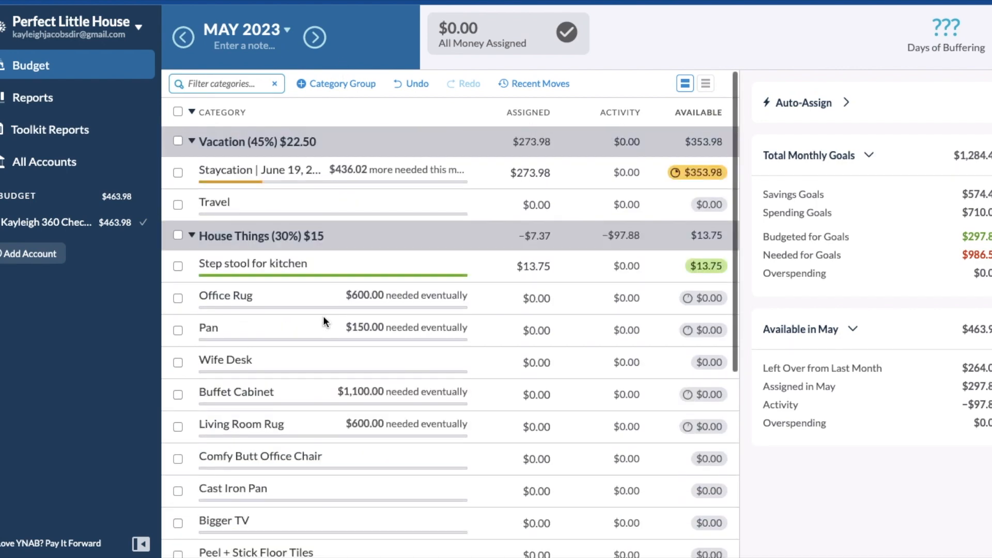
Step: Switch to the K-Building 2023 budget and collapse all its category groups
{"action": "left_click", "coordinate": [138, 29]}
{"action": "mouse_move", "coordinate": [119, 88]}
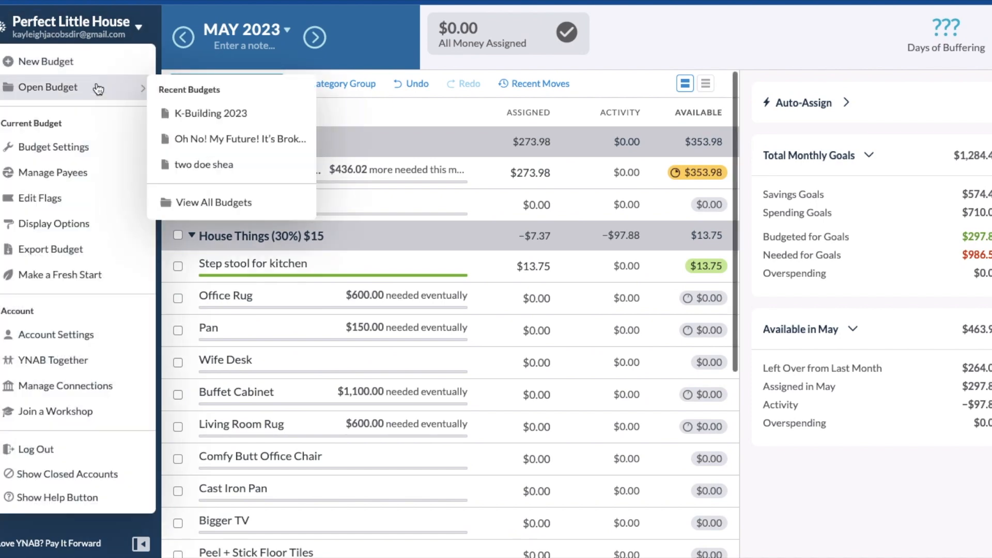
{"action": "left_click", "coordinate": [211, 115]}
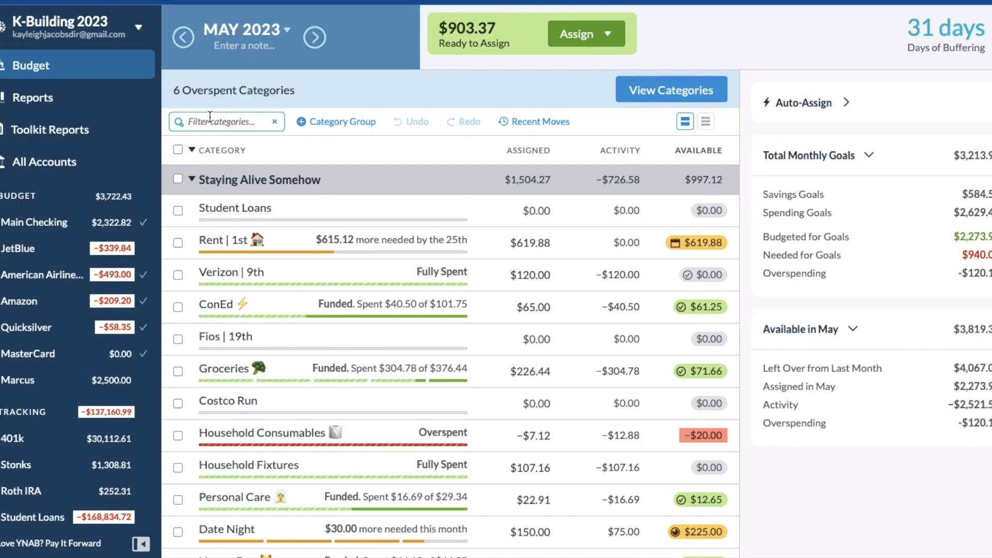
{"action": "left_click", "coordinate": [192, 150]}
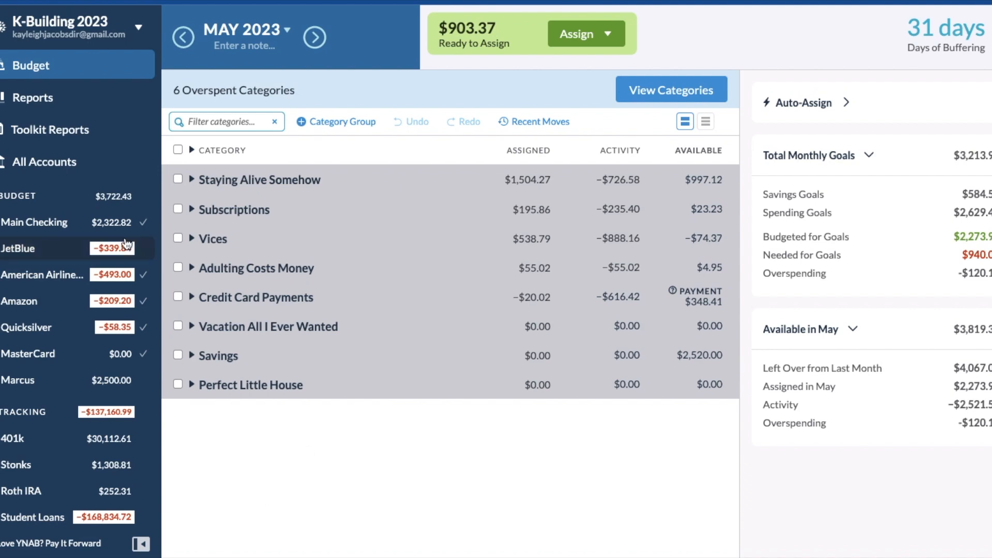
Step: Examine the Staying Alive Somehow categories and the May activity of Household Fixtures
{"action": "left_click", "coordinate": [193, 180]}
{"action": "scroll", "coordinate": [213, 294], "scroll_direction": "down", "scroll_amount": 6}
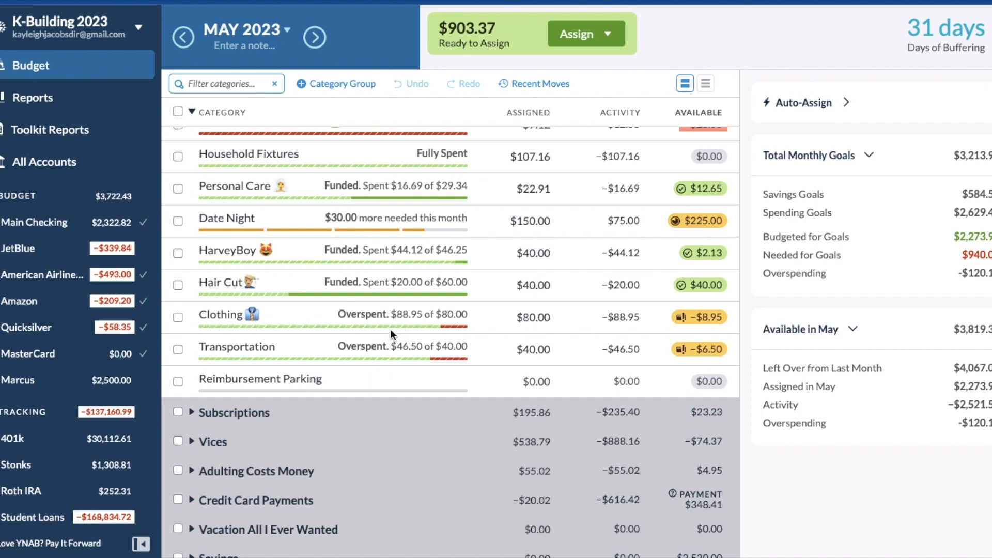
{"action": "scroll", "coordinate": [389, 329], "scroll_direction": "up", "scroll_amount": 2}
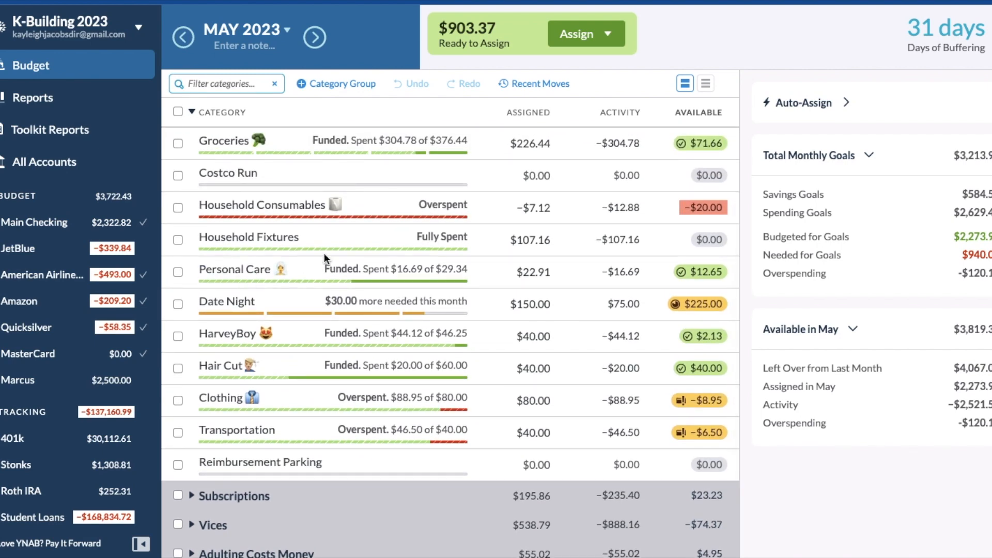
{"action": "left_click", "coordinate": [621, 237]}
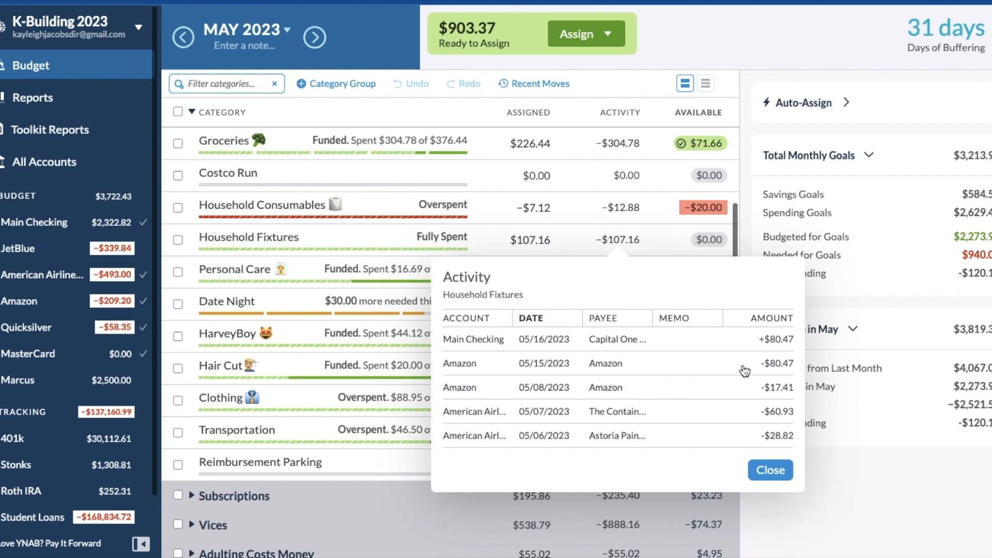
{"action": "left_click", "coordinate": [770, 470]}
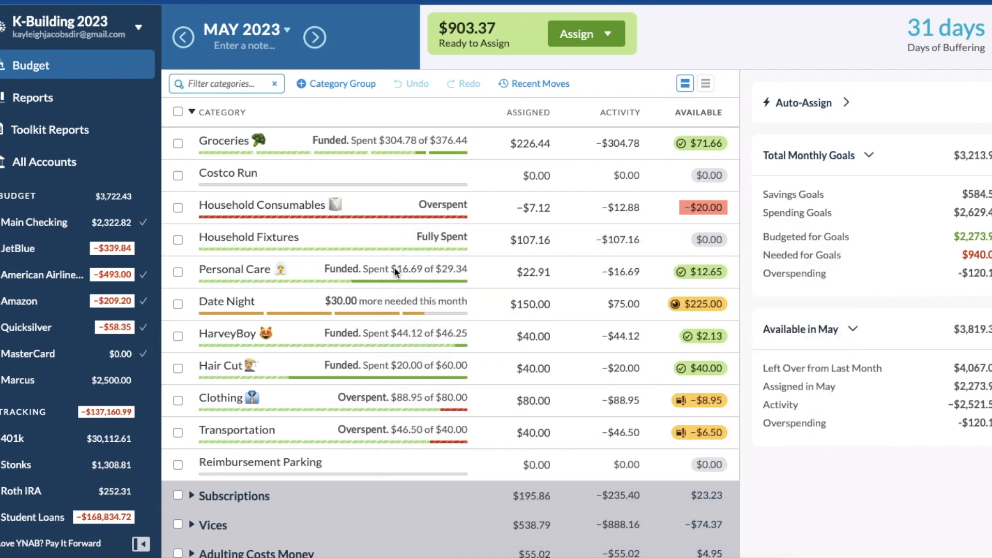
{"action": "scroll", "coordinate": [385, 371], "scroll_direction": "down", "scroll_amount": 1}
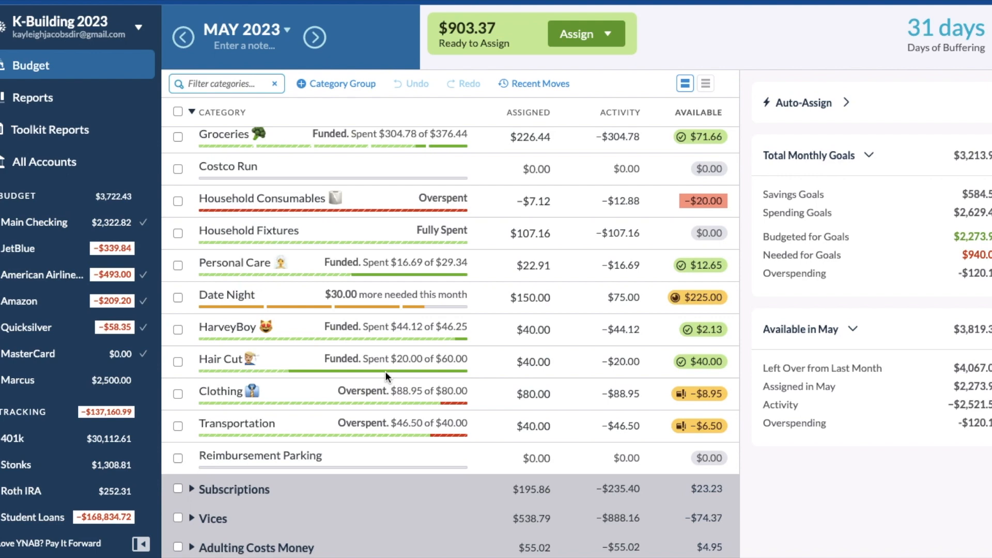
Step: Expand all category groups and filter the budget to show only the overspent categories
{"action": "left_click", "coordinate": [191, 180]}
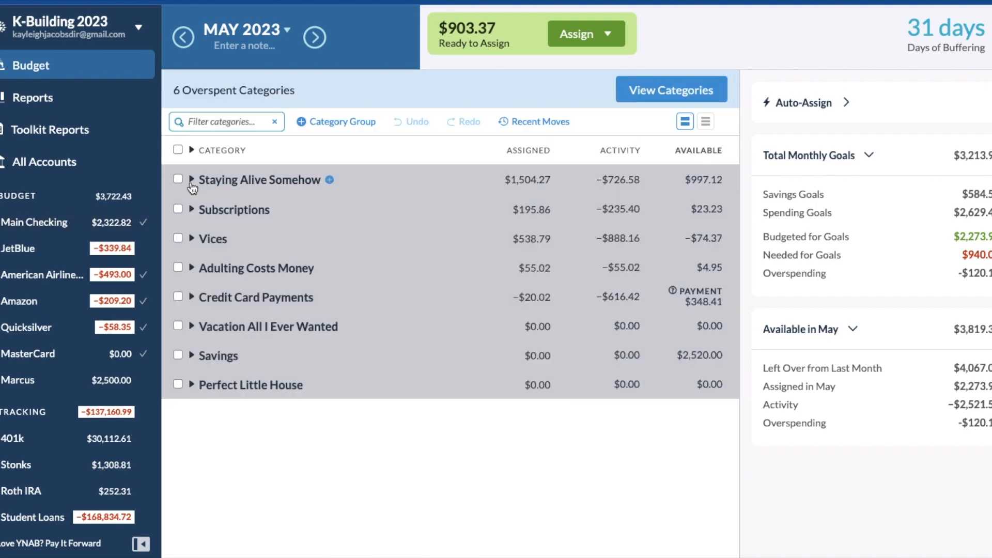
{"action": "left_click", "coordinate": [193, 150]}
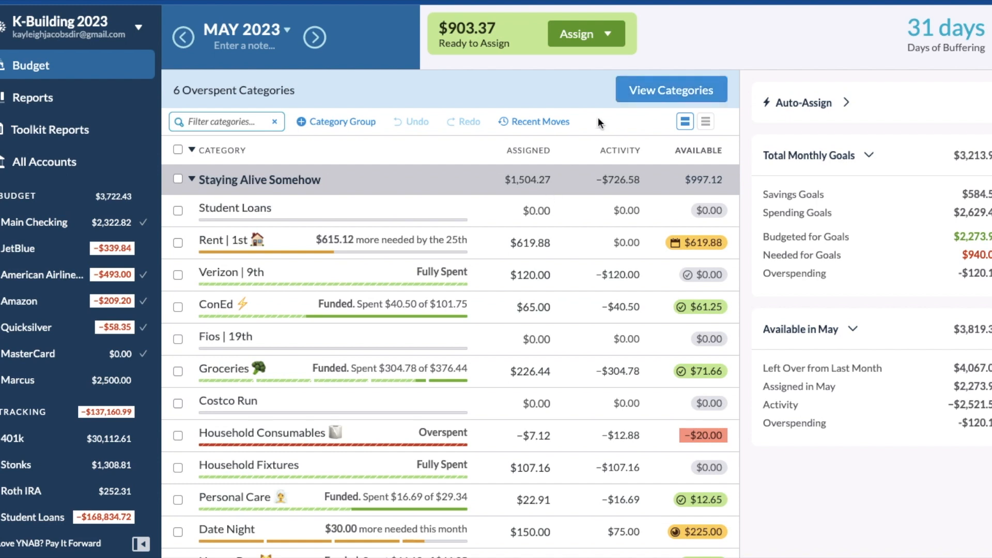
{"action": "left_click", "coordinate": [679, 93]}
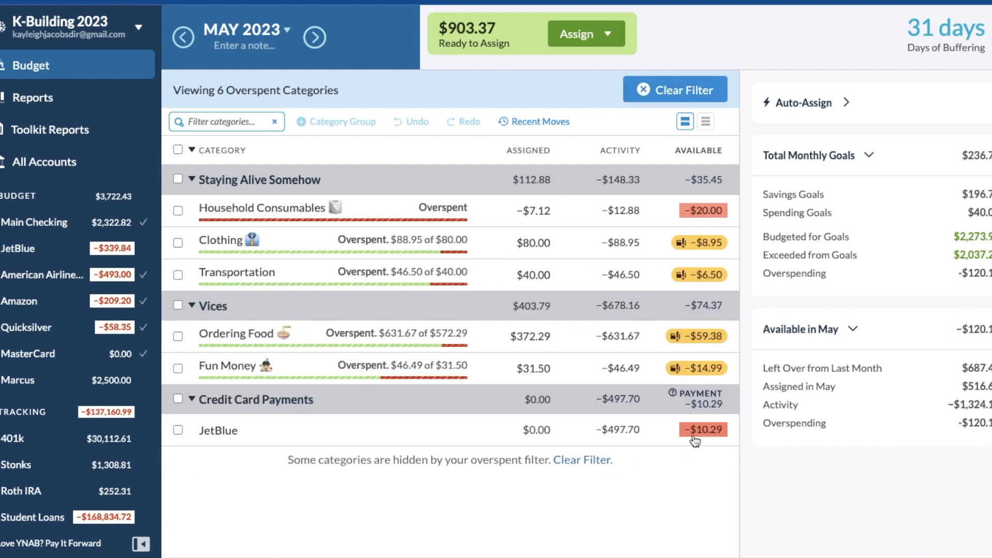
Step: Assign an additional $20 to Household Consumables to cover its overspending
{"action": "mouse_move", "coordinate": [695, 440]}
{"action": "left_click", "coordinate": [562, 211]}
{"action": "left_click", "coordinate": [550, 211]}
{"action": "type", "text": "+20"}
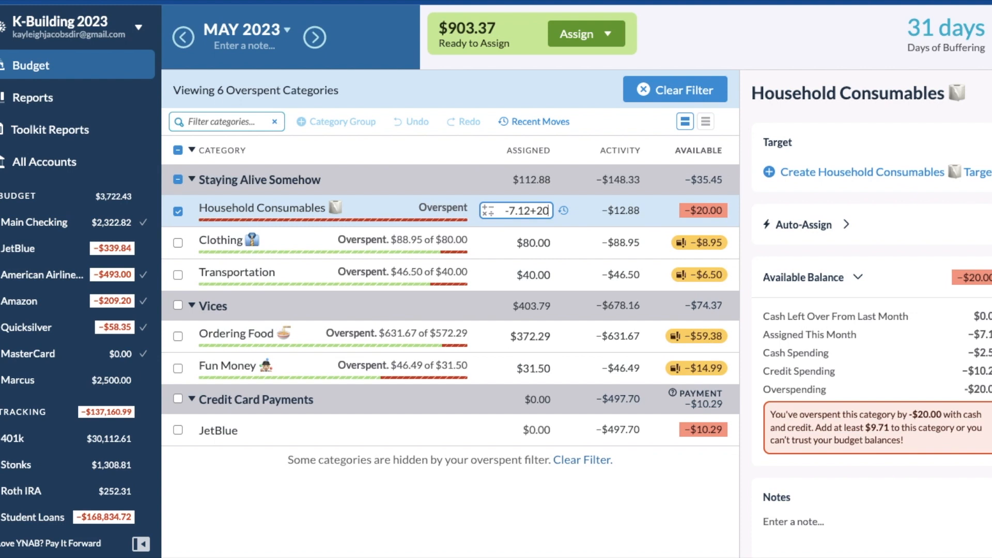
{"action": "key", "text": "Return"}
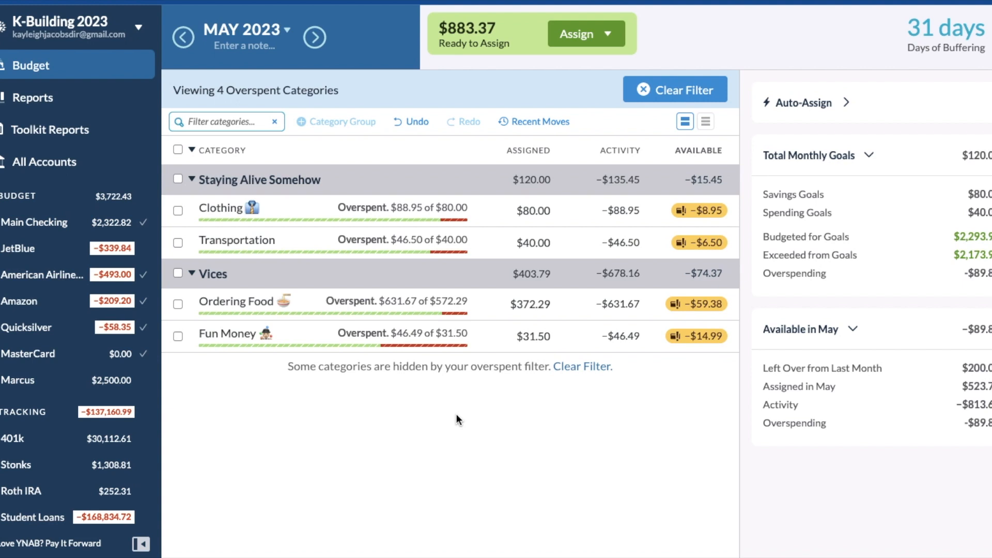
Step: Cover the Clothing overspending by adding $8.95 to its assigned amount
{"action": "left_click", "coordinate": [537, 211]}
{"action": "left_click", "coordinate": [550, 210]}
{"action": "type", "text": "+"}
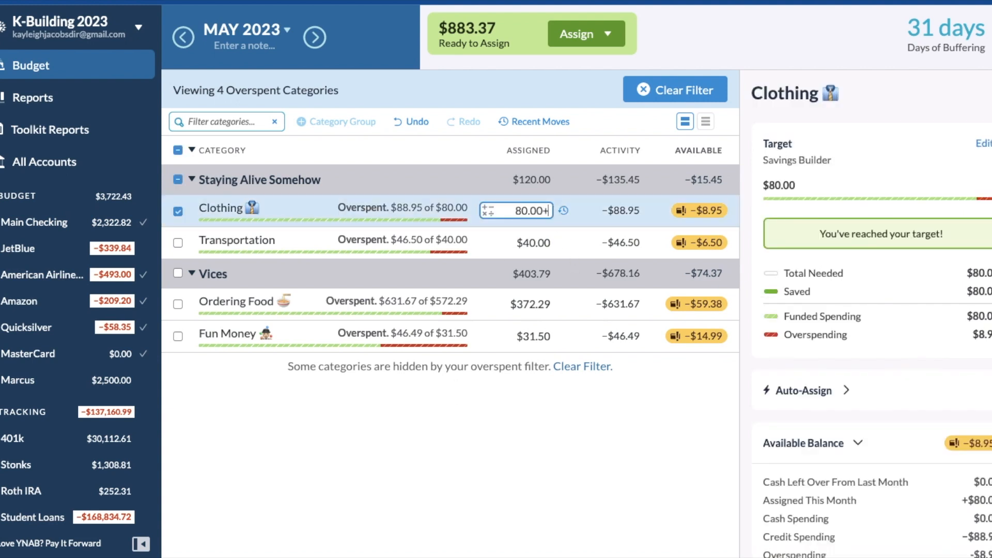
{"action": "type", "text": "8.95"}
{"action": "key", "text": "Return"}
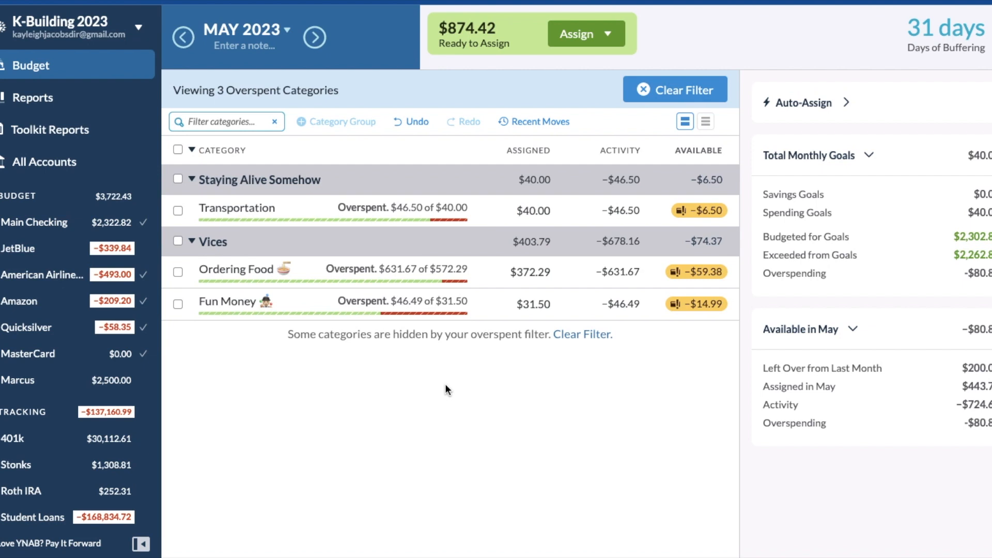
Step: Add $6.50 to the amount assigned to Transportation to cover its overspending
{"action": "left_click", "coordinate": [547, 210]}
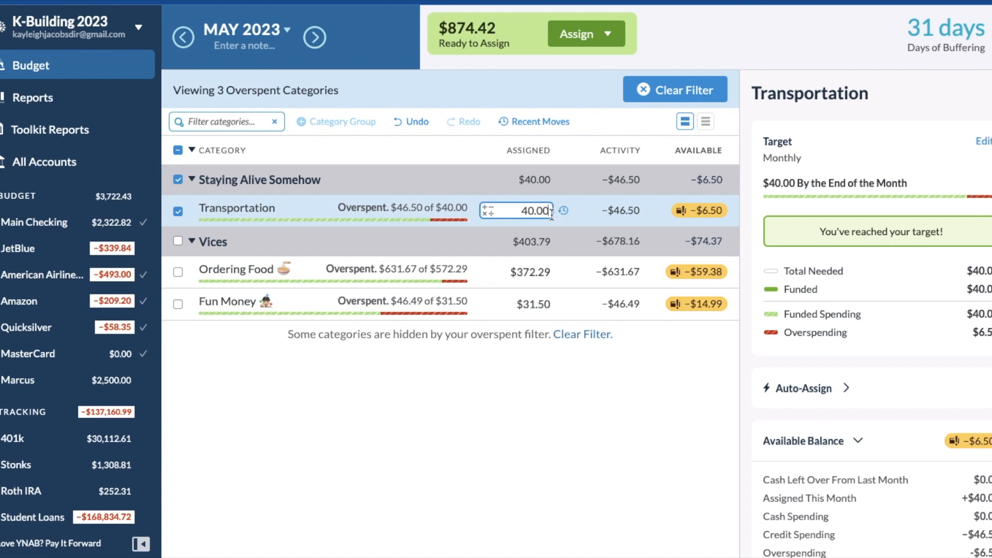
{"action": "type", "text": "+6.50"}
{"action": "key", "text": "Return"}
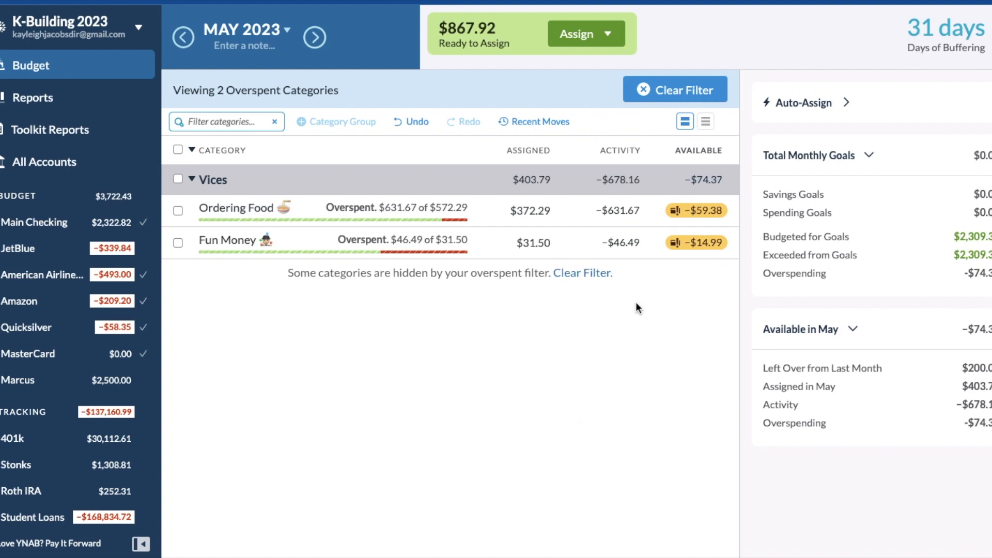
Step: Review the May activity of Ordering Food, and assign an additional $59.38 to that category
{"action": "left_click", "coordinate": [615, 210]}
{"action": "scroll", "coordinate": [641, 387], "scroll_direction": "down", "scroll_amount": 1}
{"action": "scroll", "coordinate": [641, 387], "scroll_direction": "down", "scroll_amount": 5}
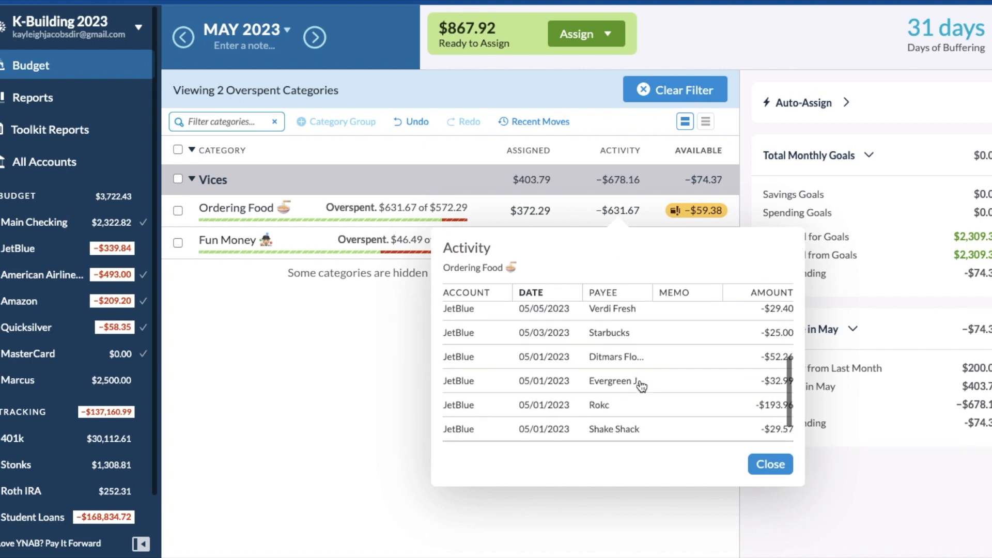
{"action": "left_click", "coordinate": [767, 465]}
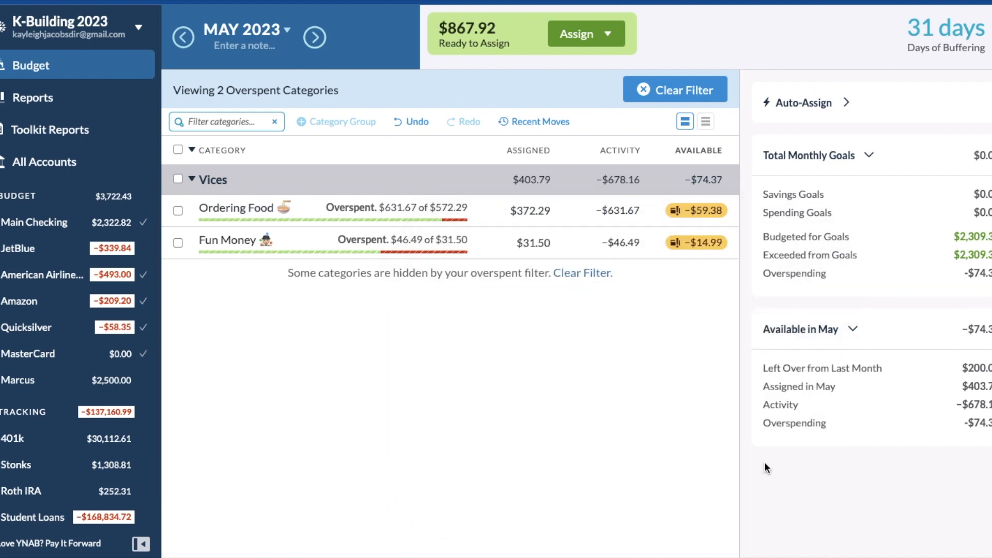
{"action": "left_click", "coordinate": [640, 215]}
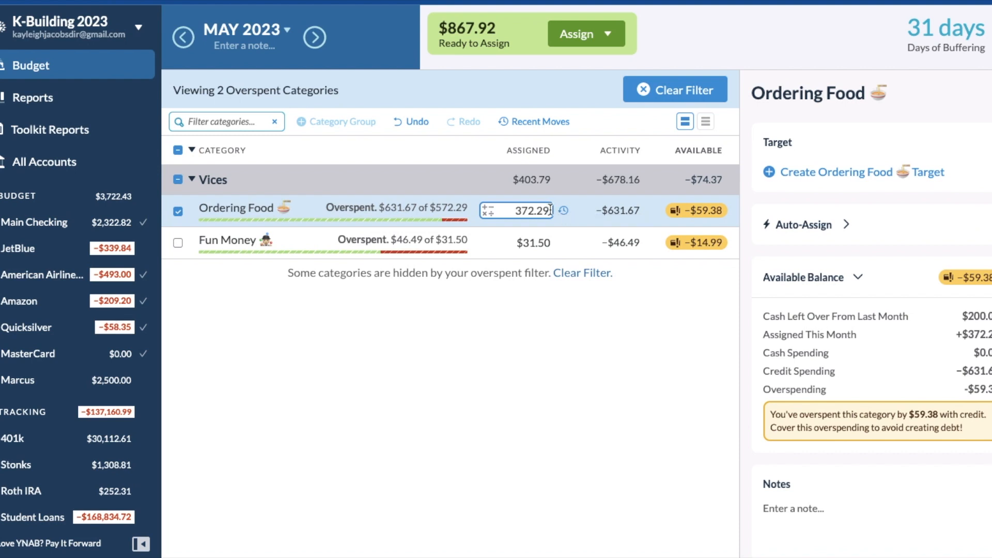
{"action": "type", "text": "+59.38"}
{"action": "key", "text": "Return"}
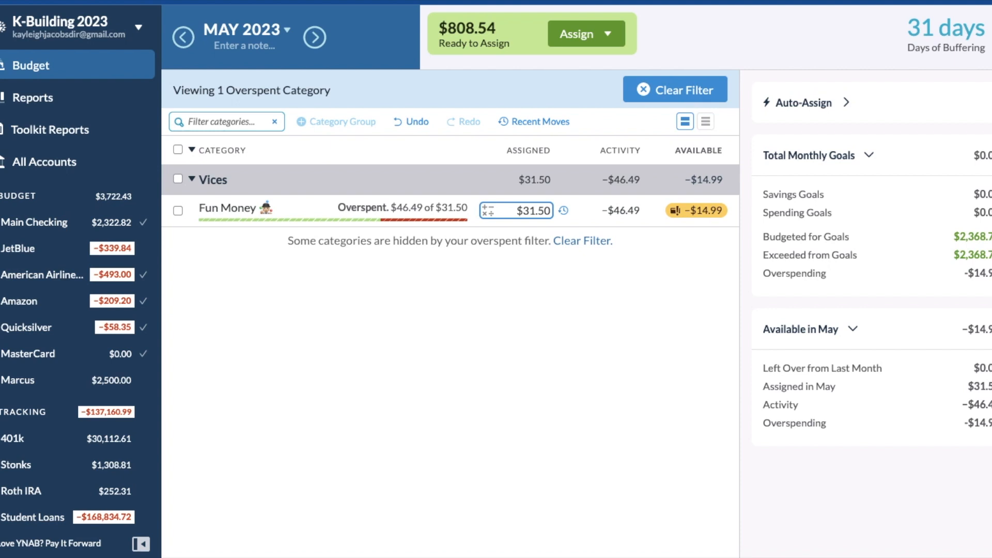
Step: Cover the Fun Money overspending by adding $14.99 to its assigned amount, and clear the overspent filter
{"action": "left_click", "coordinate": [551, 211]}
{"action": "left_click", "coordinate": [550, 213]}
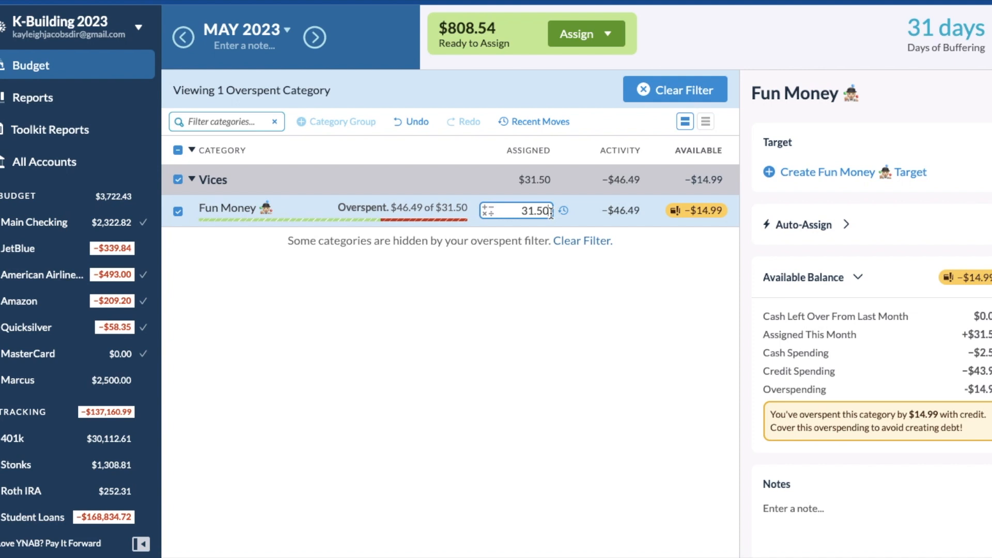
{"action": "type", "text": "+14.99"}
{"action": "key", "text": "Return"}
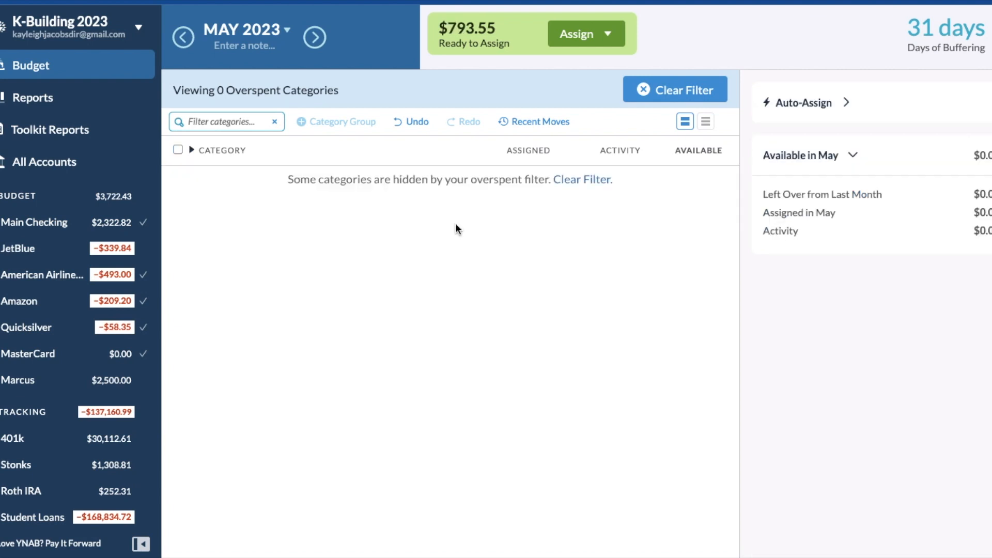
{"action": "left_click", "coordinate": [655, 90]}
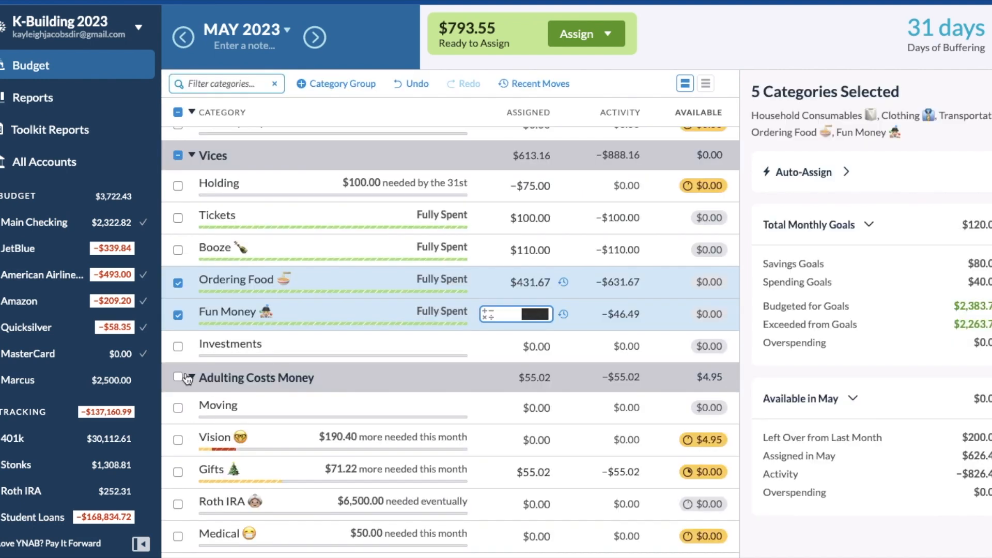
Step: Review the May activity of Fun Money and deselect all the categories still selected
{"action": "left_click", "coordinate": [177, 282]}
{"action": "left_click", "coordinate": [178, 314]}
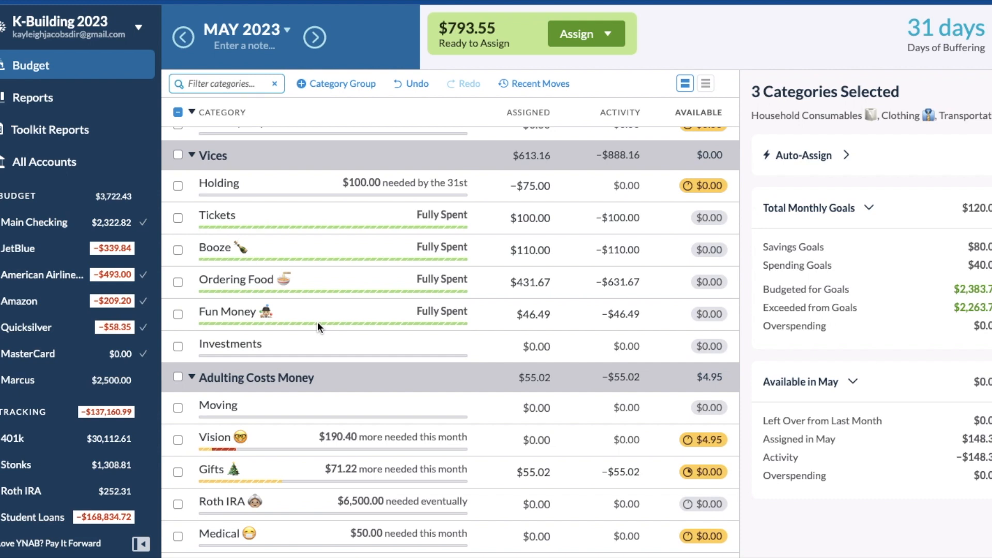
{"action": "left_click", "coordinate": [623, 313]}
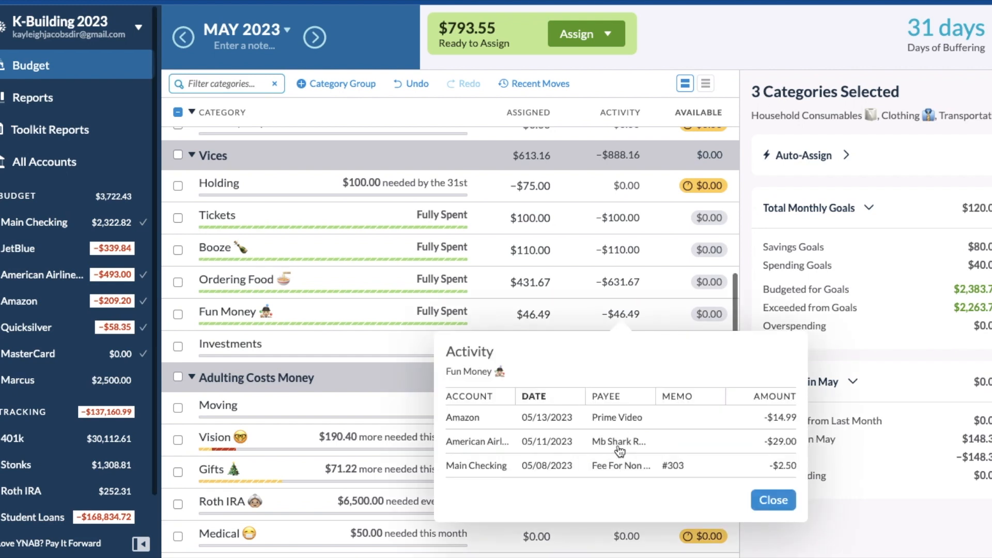
{"action": "left_click", "coordinate": [770, 499]}
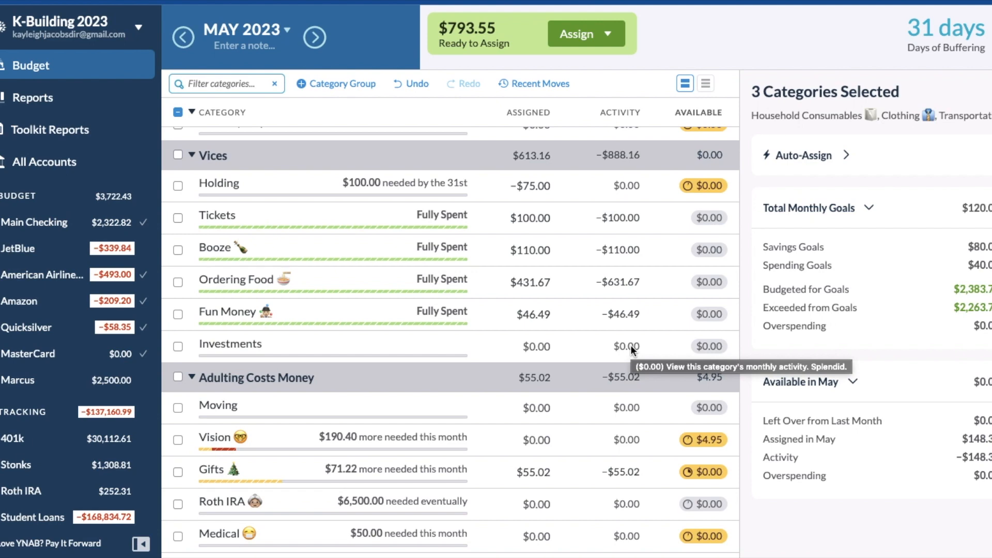
{"action": "left_click", "coordinate": [178, 112]}
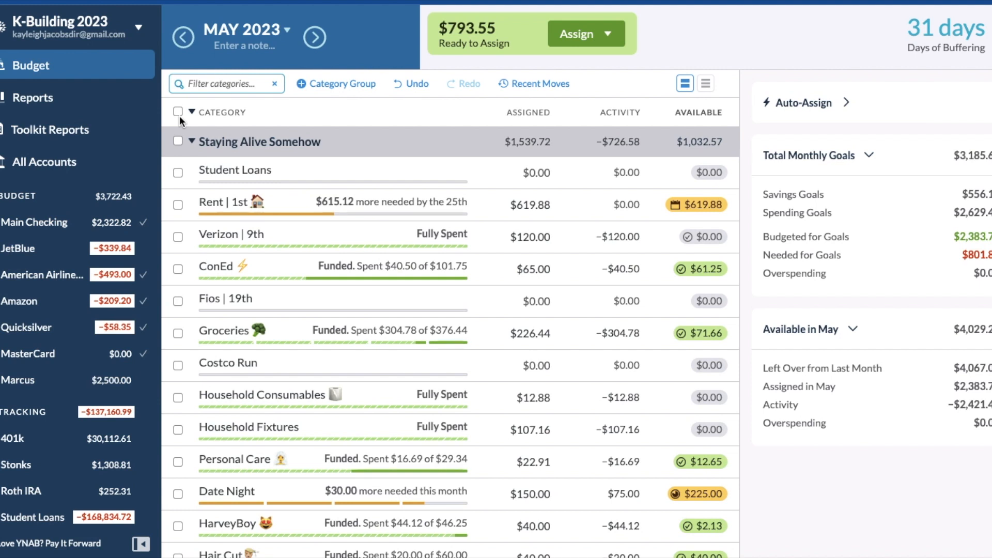
Step: Assign an additional $615.12 to Rent | 1st to fully fund its monthly target
{"action": "scroll", "coordinate": [568, 402], "scroll_direction": "down", "scroll_amount": 6}
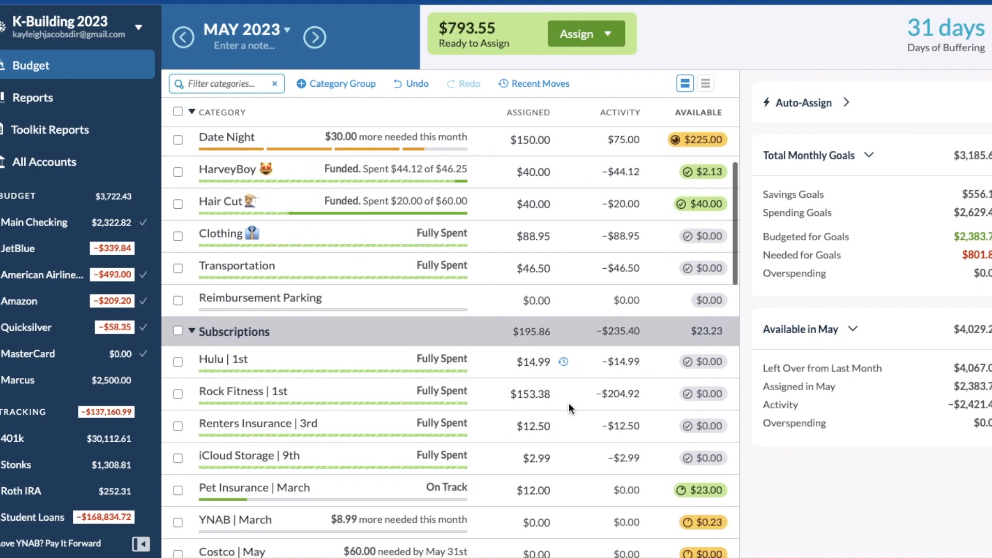
{"action": "scroll", "coordinate": [569, 408], "scroll_direction": "down", "scroll_amount": 1}
{"action": "scroll", "coordinate": [568, 405], "scroll_direction": "down", "scroll_amount": 2}
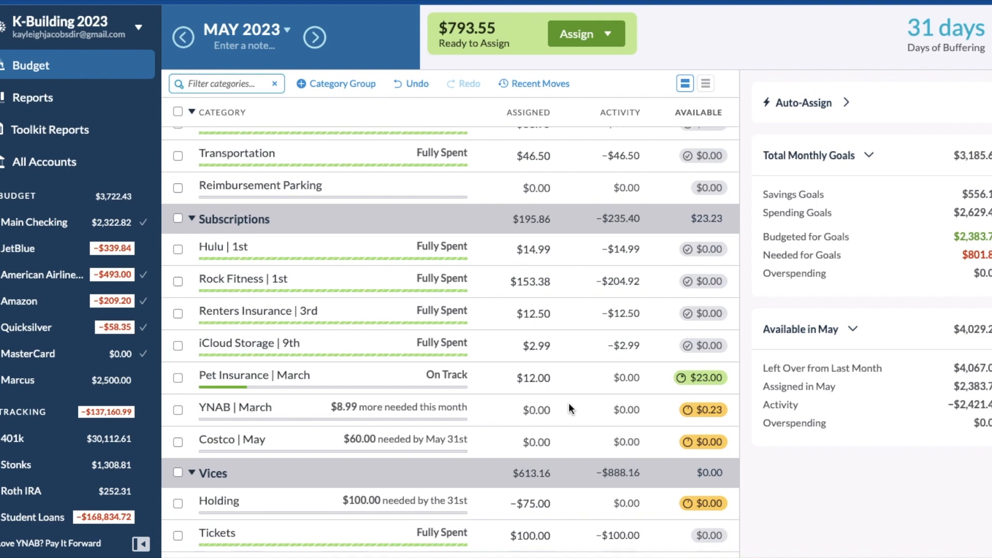
{"action": "scroll", "coordinate": [450, 421], "scroll_direction": "down", "scroll_amount": 4}
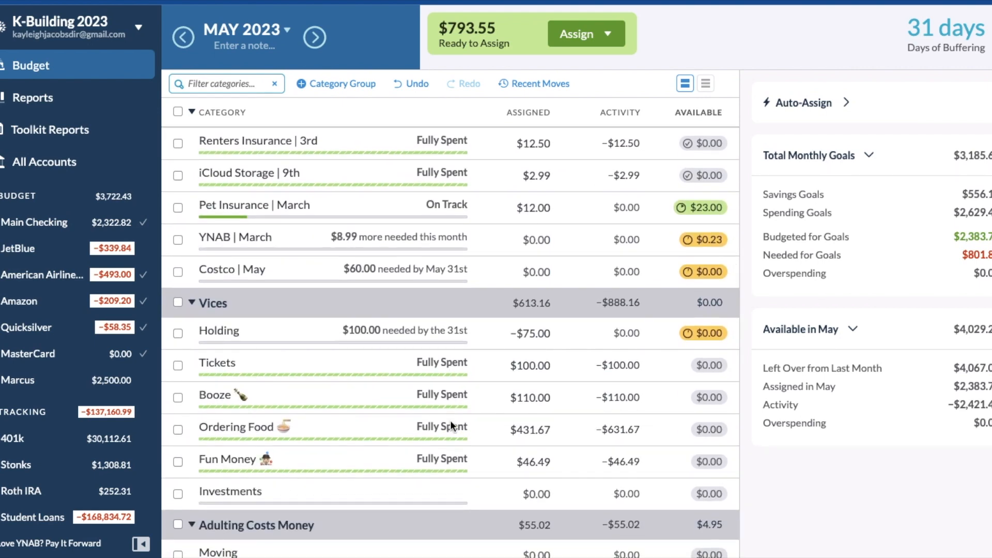
{"action": "scroll", "coordinate": [451, 420], "scroll_direction": "up", "scroll_amount": 10}
{"action": "scroll", "coordinate": [451, 420], "scroll_direction": "up", "scroll_amount": 3}
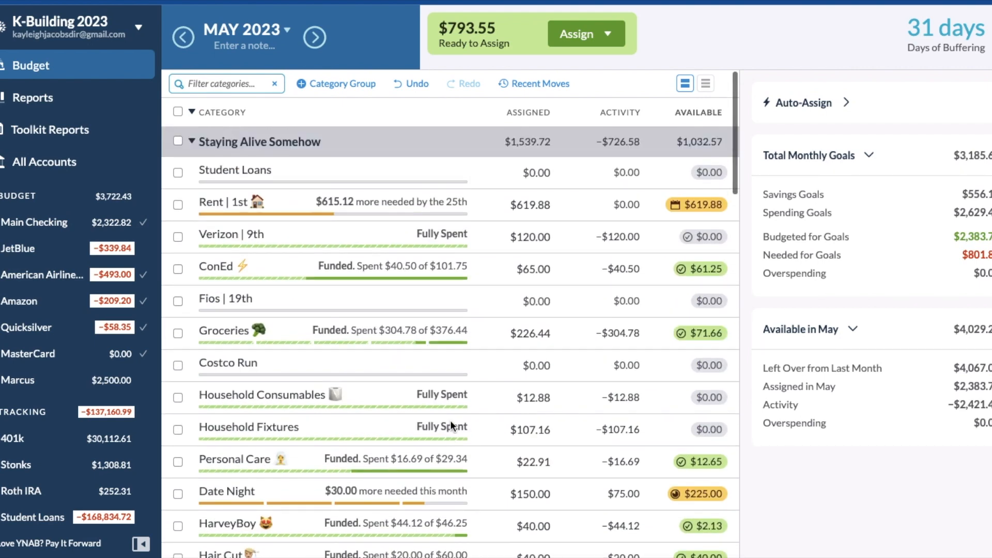
{"action": "left_click", "coordinate": [546, 206]}
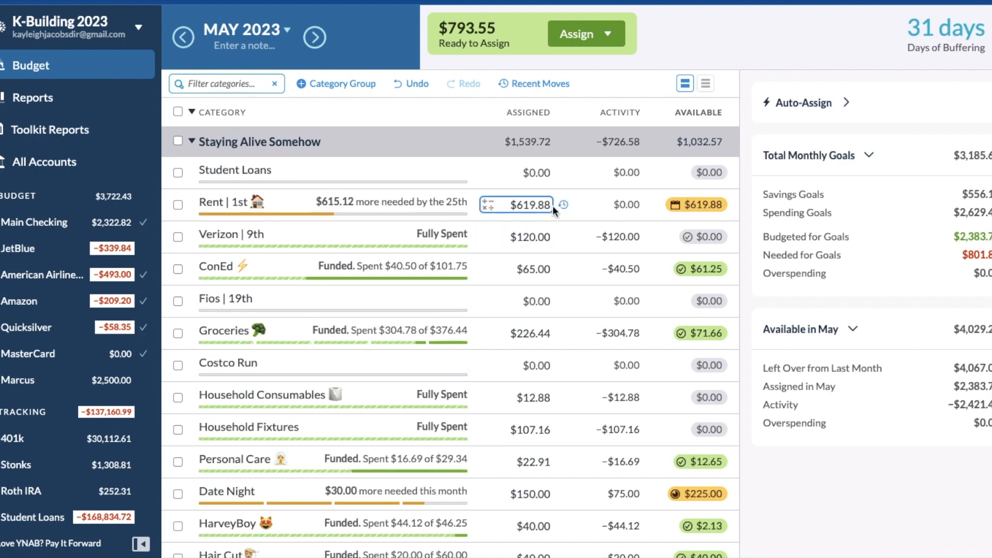
{"action": "left_click", "coordinate": [550, 205]}
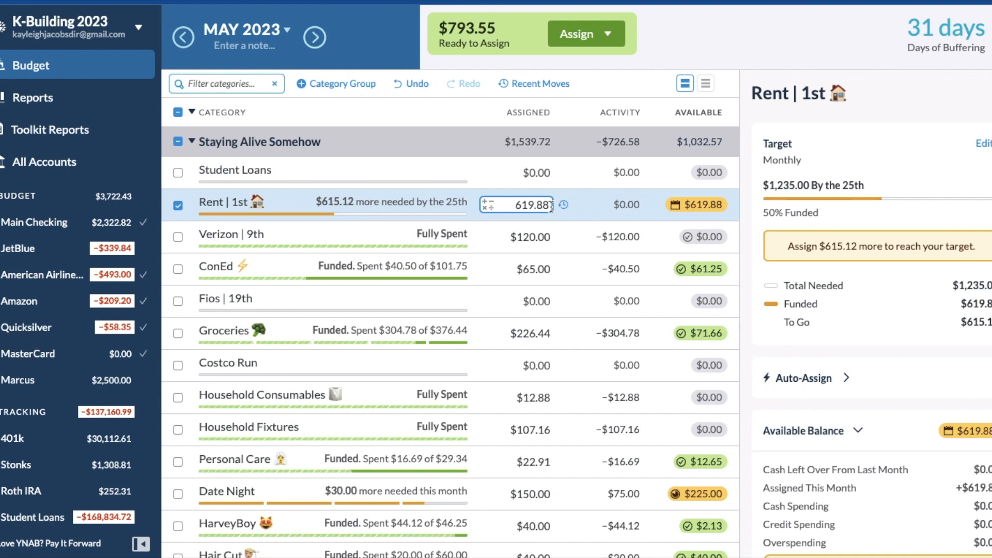
{"action": "type", "text": "+615.12"}
{"action": "key", "text": "Return"}
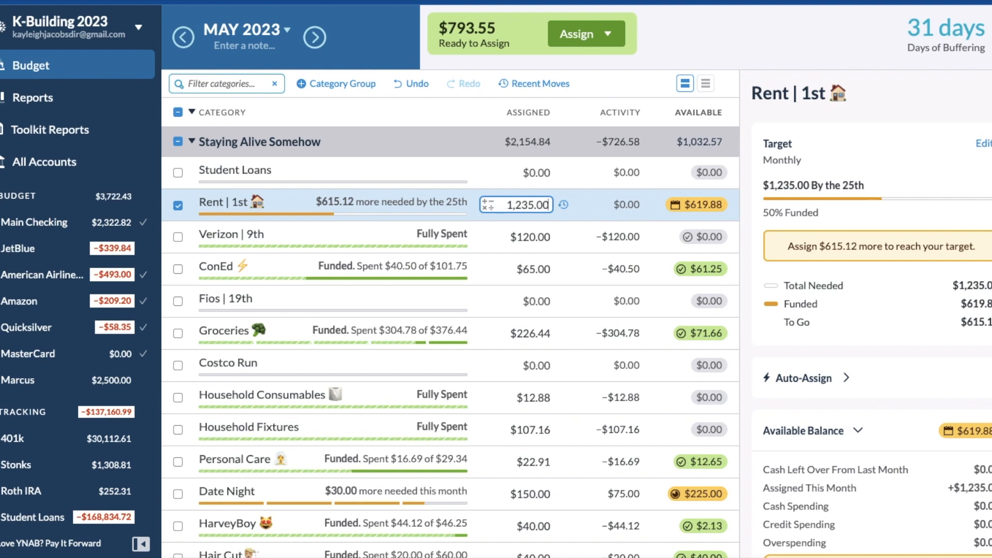
{"action": "left_click", "coordinate": [331, 213]}
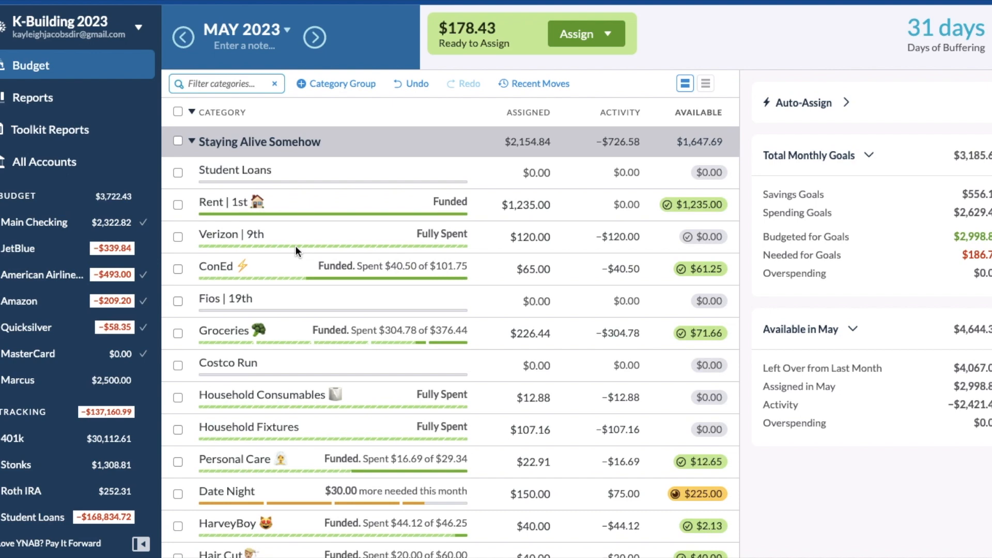
Step: Add $105 to the amount assigned to Date Night and deselect the category
{"action": "scroll", "coordinate": [296, 246], "scroll_direction": "down", "scroll_amount": 3}
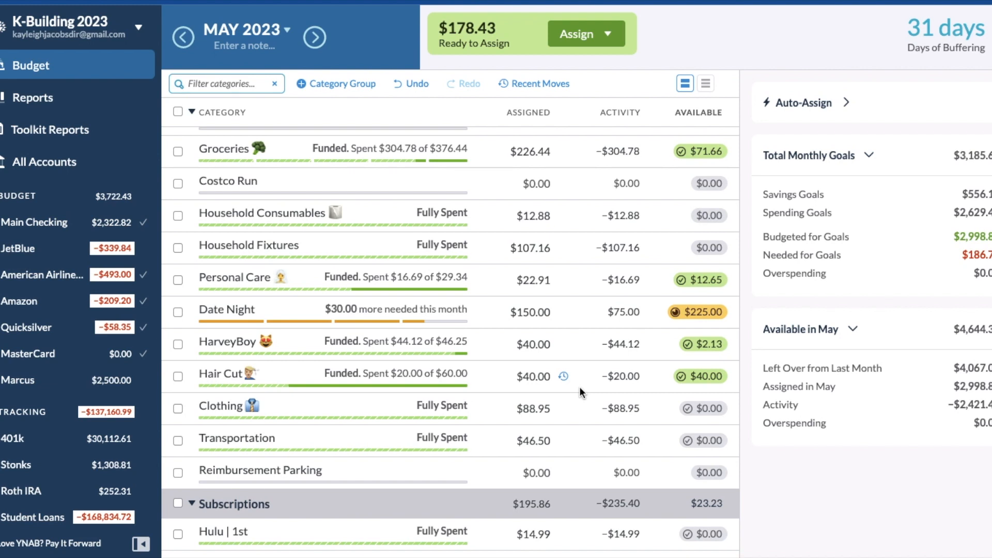
{"action": "left_click", "coordinate": [549, 311]}
{"action": "left_click", "coordinate": [550, 313]}
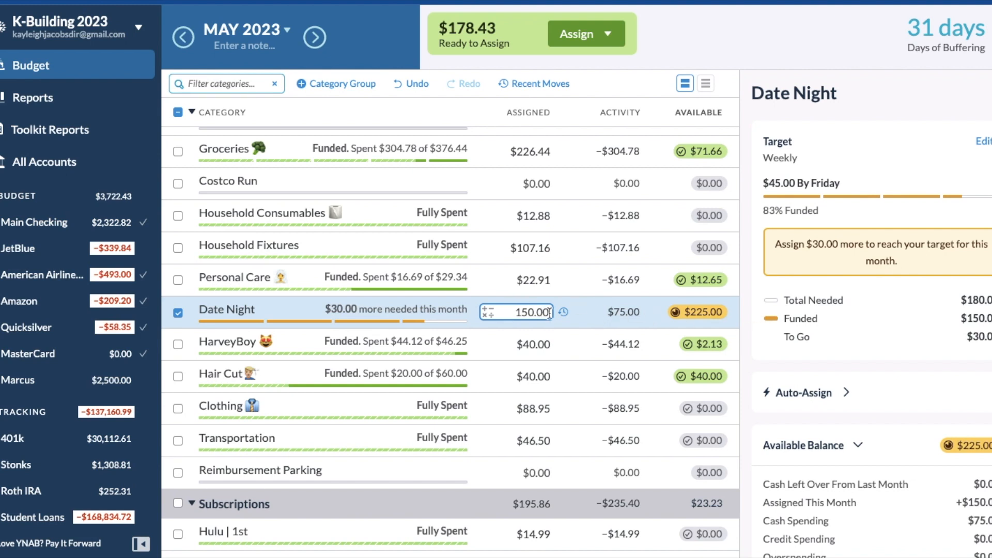
{"action": "type", "text": "+105"}
{"action": "key", "text": "Return"}
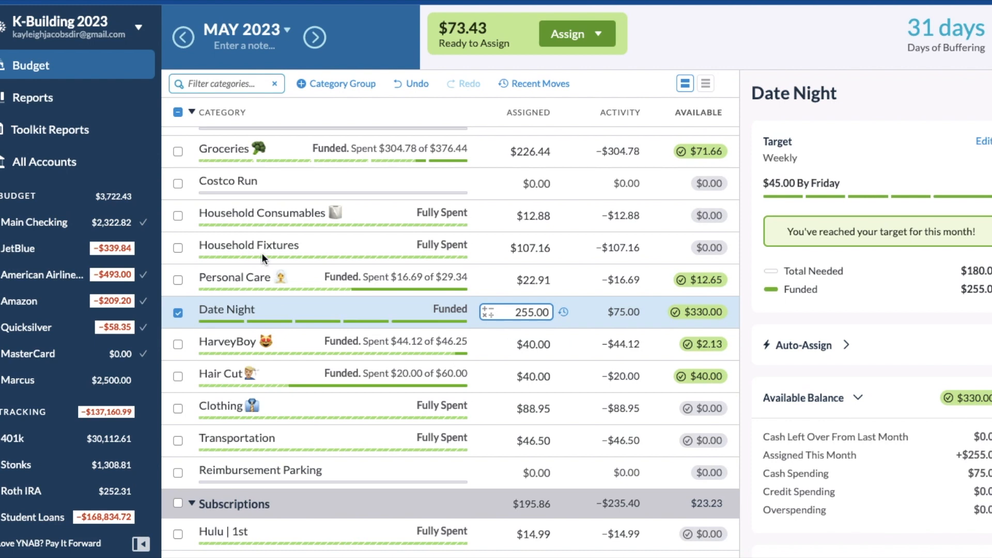
{"action": "left_click", "coordinate": [178, 313]}
Step: Assign $1 more to Date Night and clear its selection
{"action": "scroll", "coordinate": [339, 327], "scroll_direction": "down", "scroll_amount": 1}
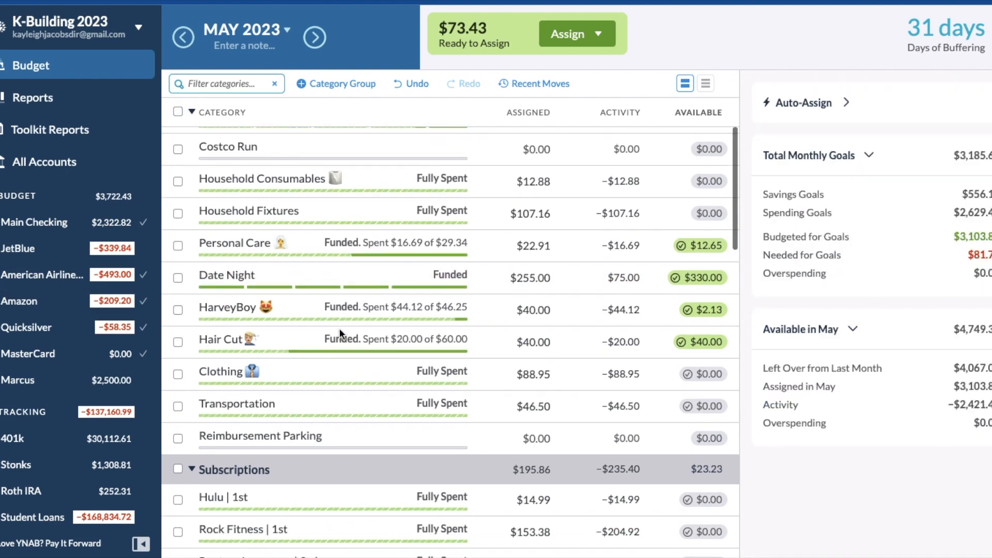
{"action": "left_click", "coordinate": [548, 281]}
{"action": "left_click", "coordinate": [548, 282]}
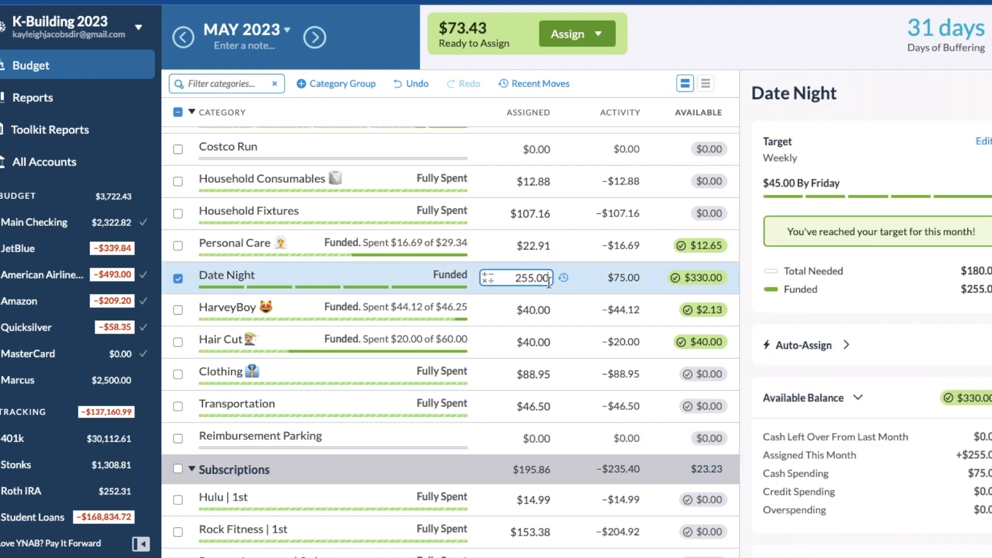
{"action": "type", "text": "+1"}
{"action": "key", "text": "Return"}
{"action": "left_click", "coordinate": [180, 278]}
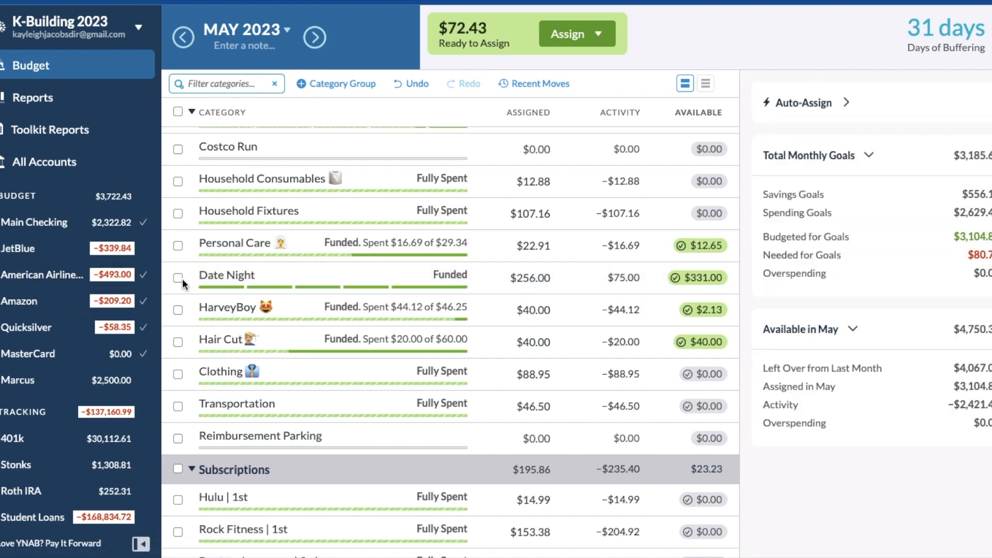
Step: Add $15 to the amount assigned to Transportation and deselect the category
{"action": "scroll", "coordinate": [544, 410], "scroll_direction": "down", "scroll_amount": 1}
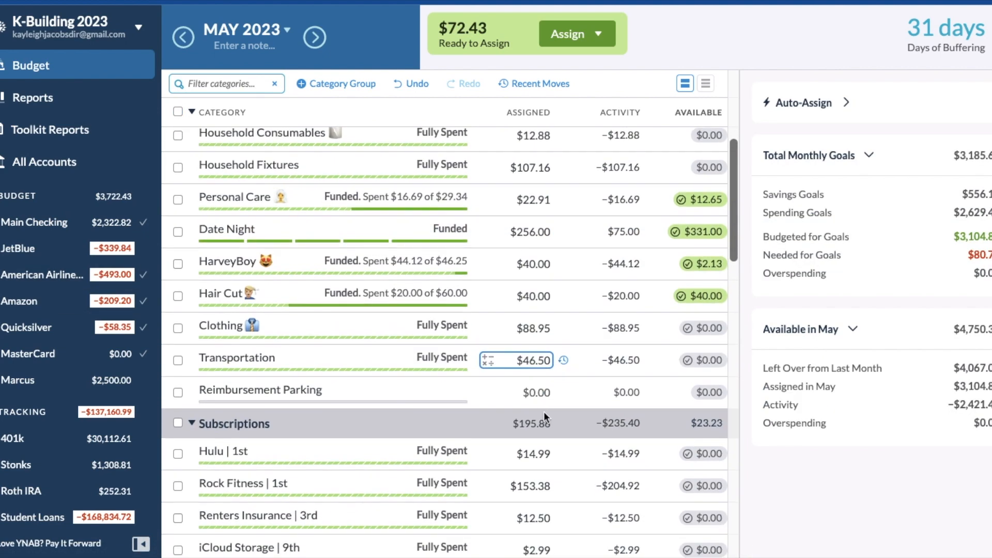
{"action": "left_click", "coordinate": [551, 362]}
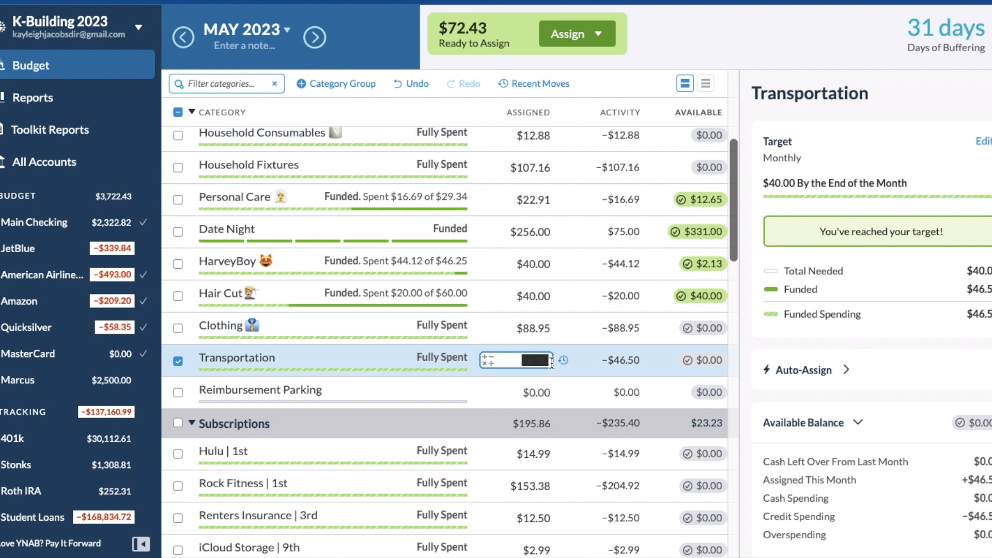
{"action": "left_click", "coordinate": [552, 362]}
{"action": "type", "text": "+15"}
{"action": "key", "text": "Return"}
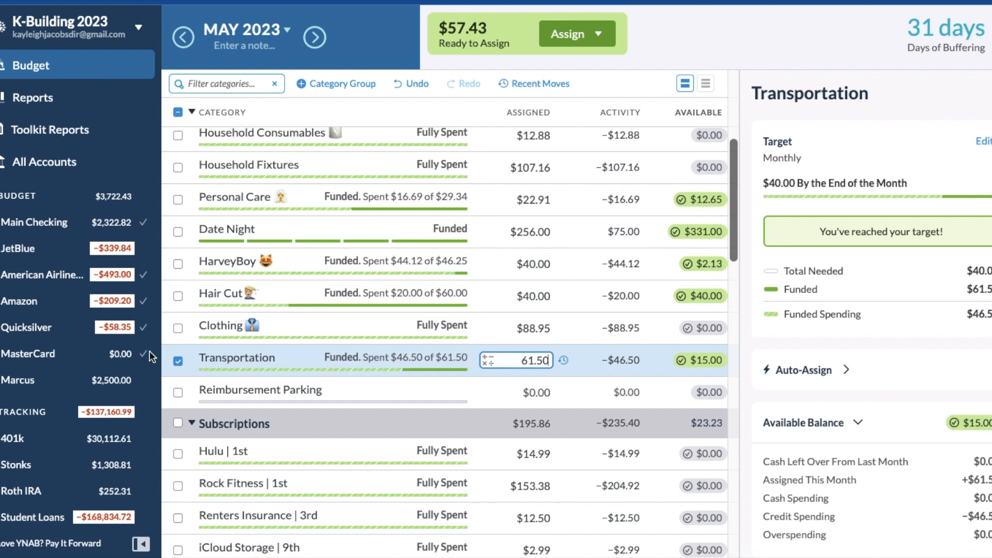
{"action": "left_click", "coordinate": [176, 361]}
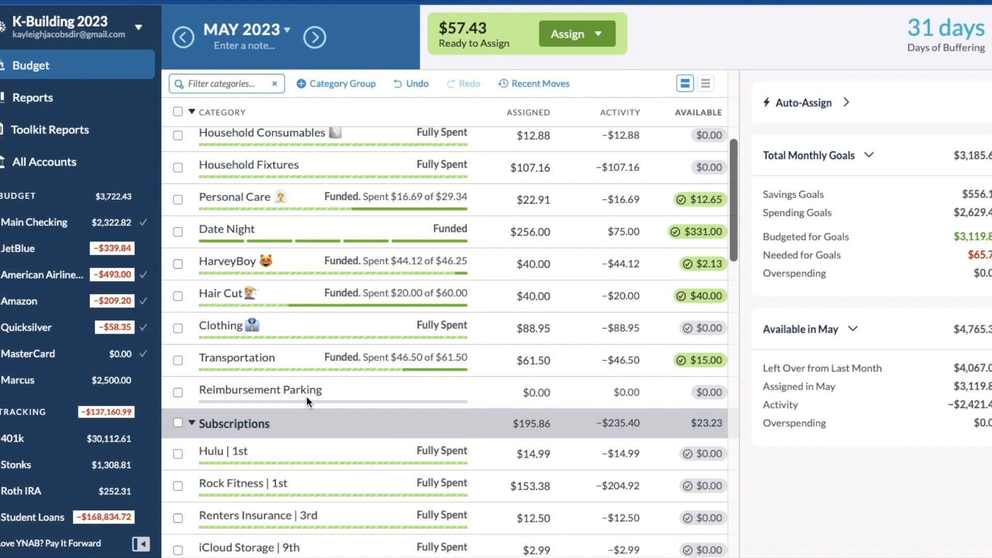
Step: Assign another $5 to Transportation and clear its selection
{"action": "left_click", "coordinate": [551, 360]}
{"action": "left_click", "coordinate": [552, 360]}
{"action": "type", "text": "+5"}
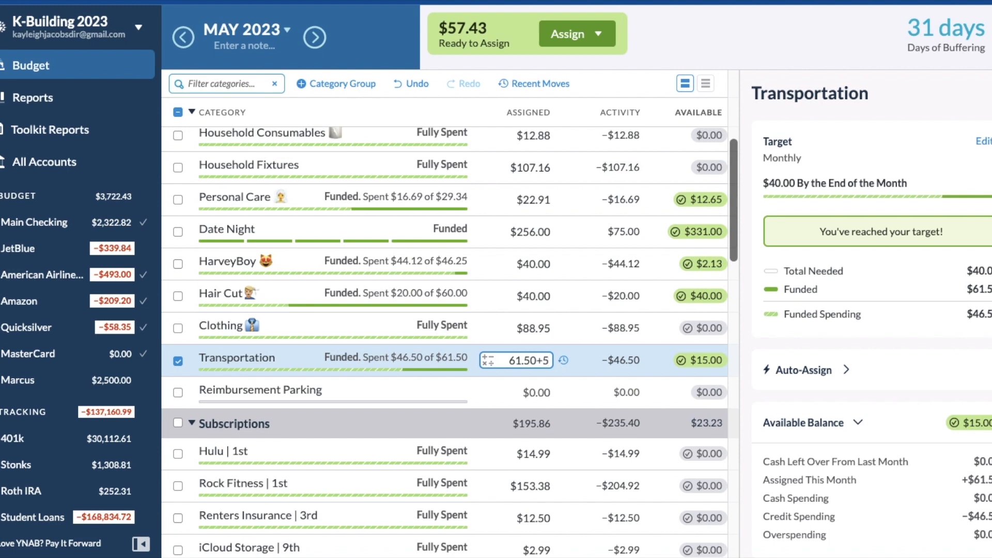
{"action": "key", "text": "Return"}
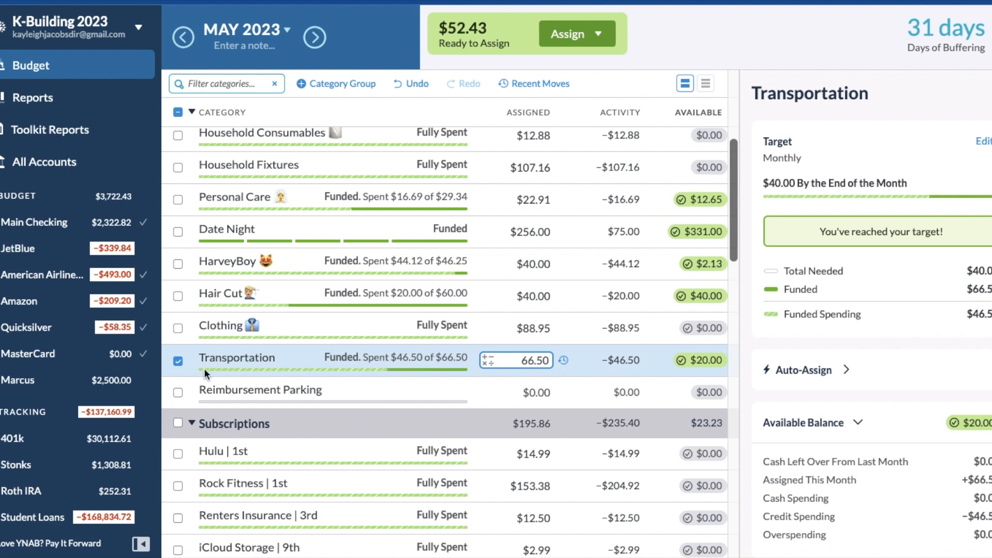
{"action": "left_click", "coordinate": [182, 358]}
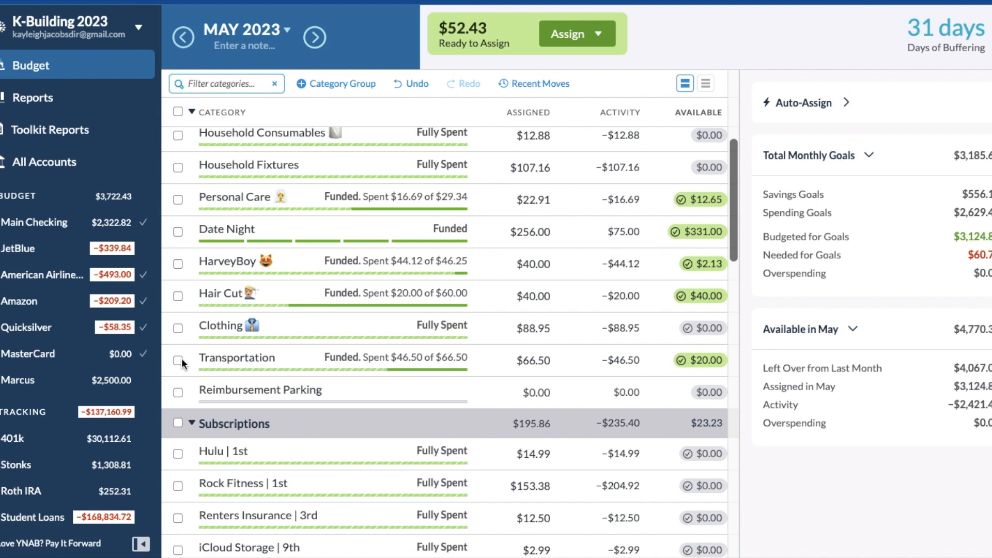
Step: Examine the categories from Subscriptions down to Perfect Little House for targets that still need funding
{"action": "scroll", "coordinate": [387, 364], "scroll_direction": "down", "scroll_amount": 1}
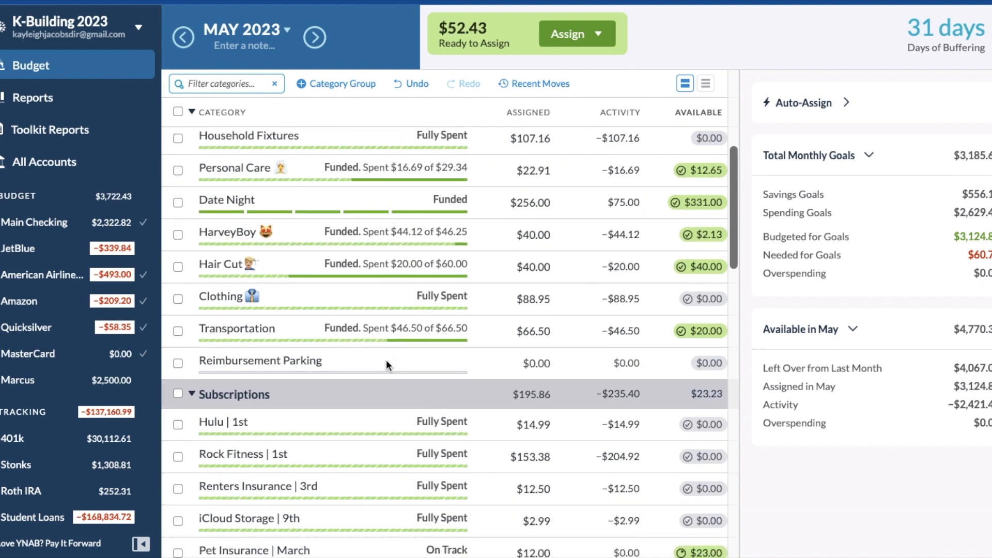
{"action": "scroll", "coordinate": [387, 365], "scroll_direction": "down", "scroll_amount": 5}
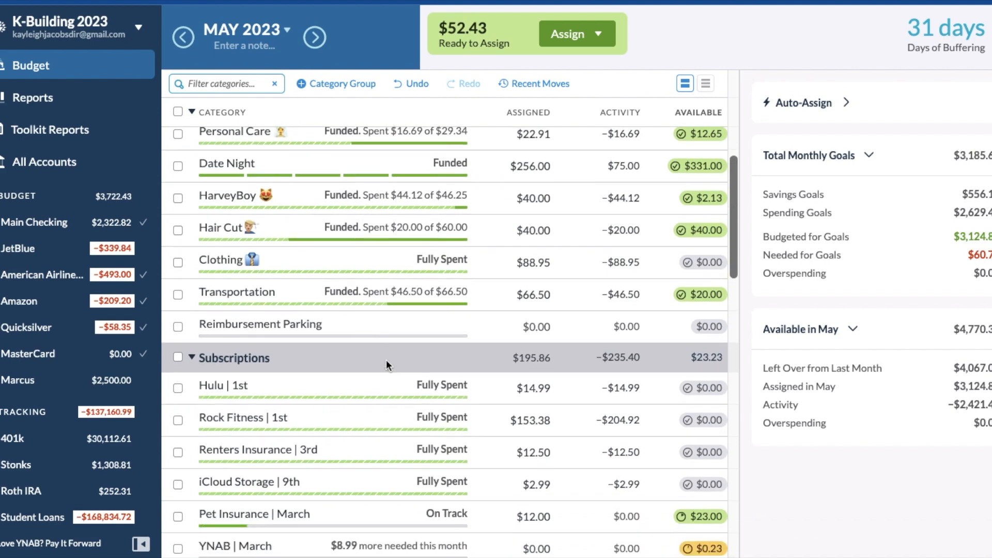
{"action": "scroll", "coordinate": [386, 364], "scroll_direction": "down", "scroll_amount": 1}
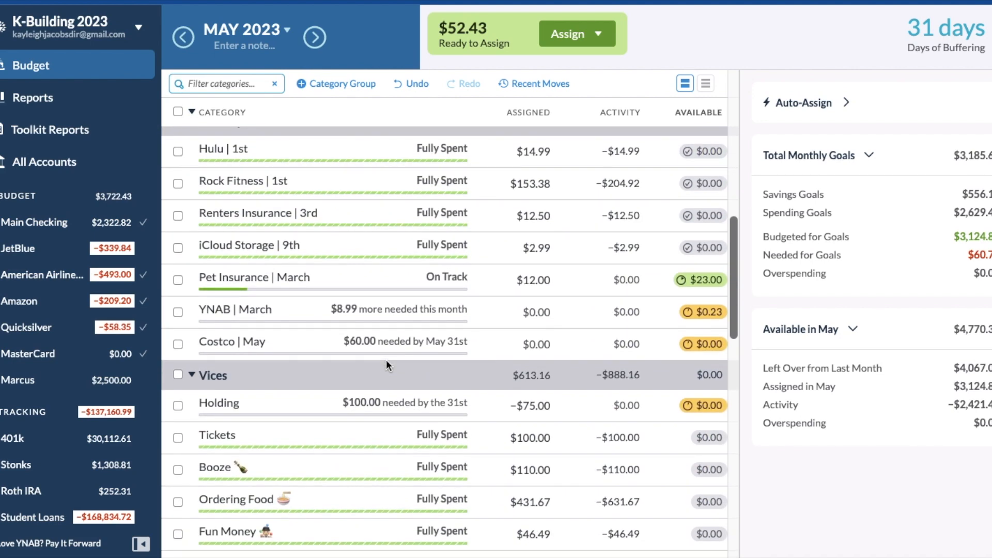
{"action": "scroll", "coordinate": [386, 363], "scroll_direction": "down", "scroll_amount": 4}
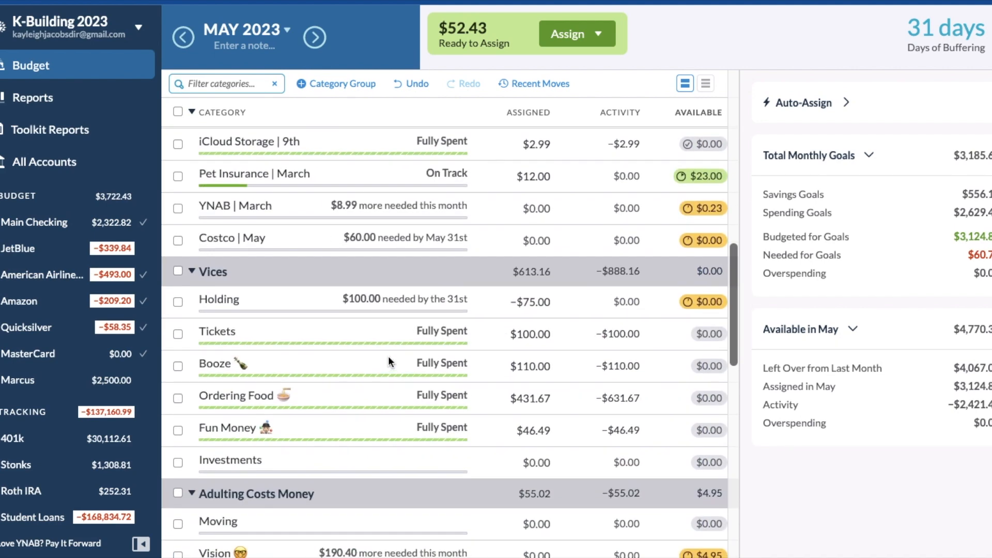
{"action": "scroll", "coordinate": [392, 374], "scroll_direction": "down", "scroll_amount": 3}
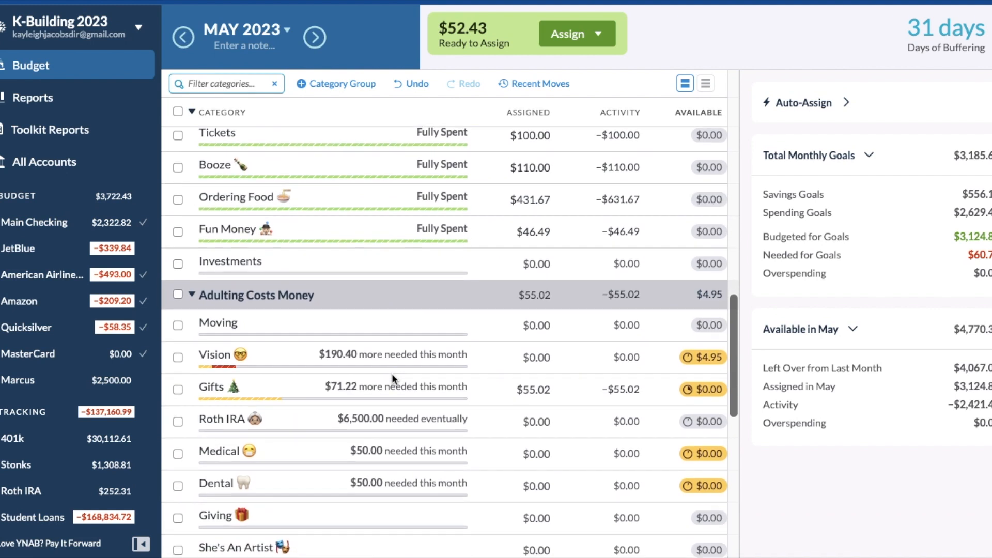
{"action": "scroll", "coordinate": [391, 373], "scroll_direction": "down", "scroll_amount": 2}
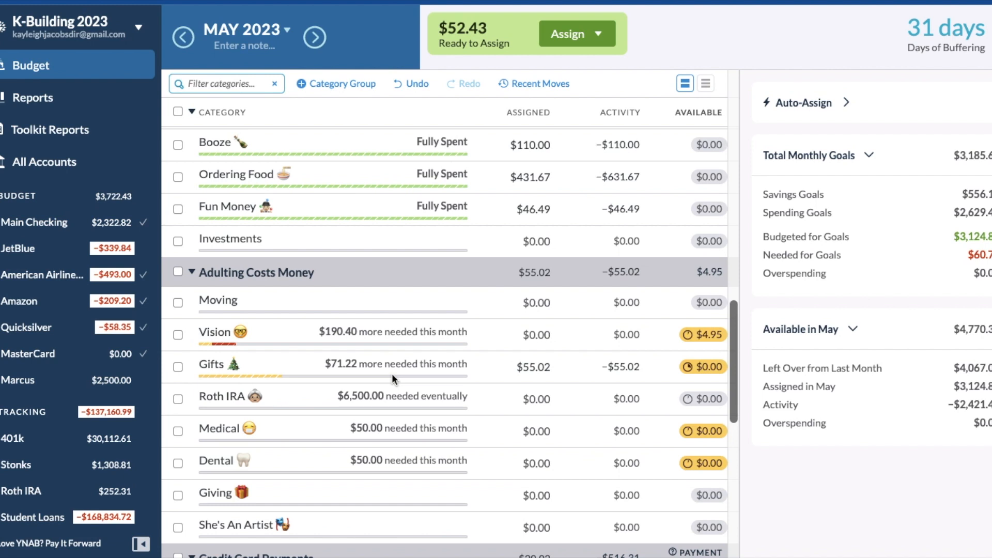
{"action": "scroll", "coordinate": [391, 374], "scroll_direction": "down", "scroll_amount": 5}
{"action": "scroll", "coordinate": [392, 374], "scroll_direction": "down", "scroll_amount": 4}
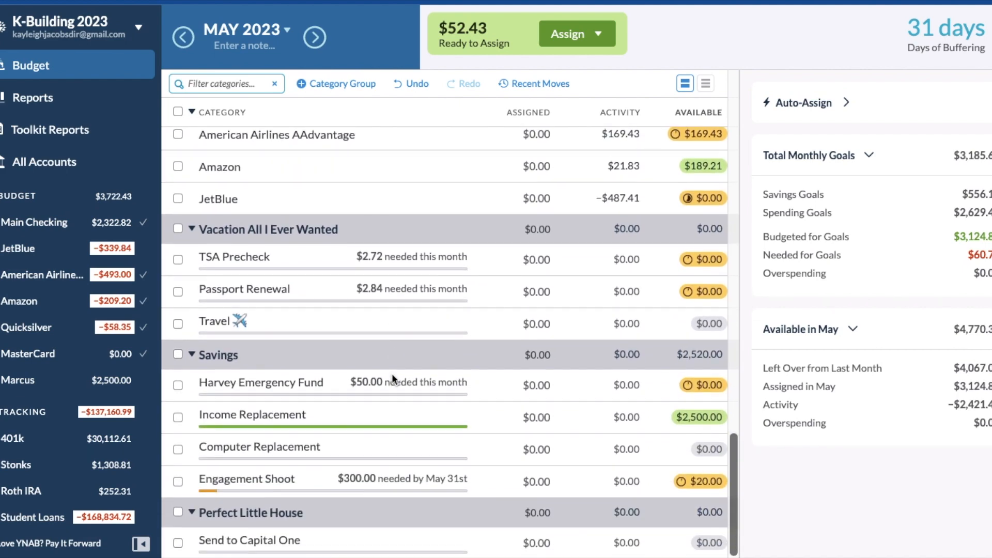
Step: Add $40 to the amount assigned to Fun Money in the Vices group and deselect the category
{"action": "scroll", "coordinate": [391, 373], "scroll_direction": "up", "scroll_amount": 8}
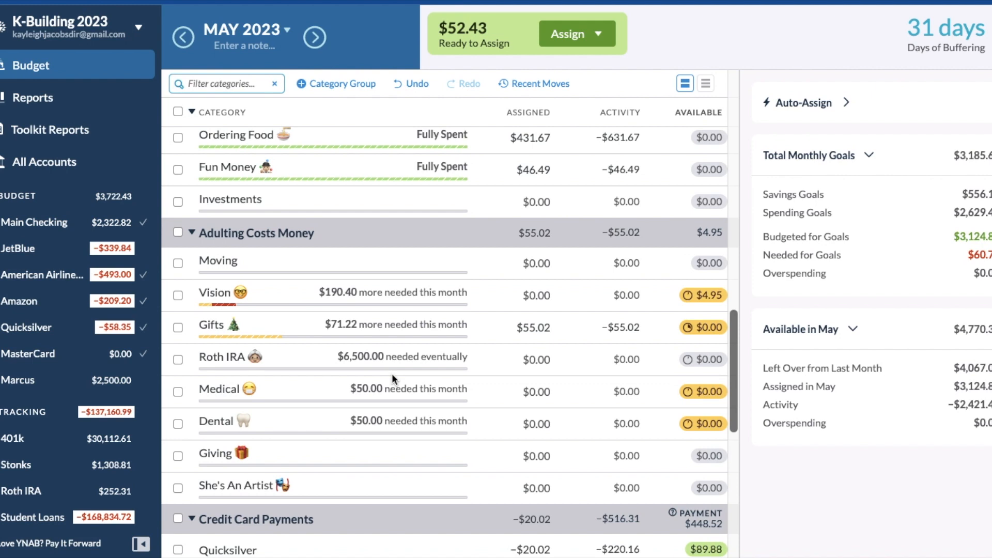
{"action": "scroll", "coordinate": [391, 375], "scroll_direction": "up", "scroll_amount": 4}
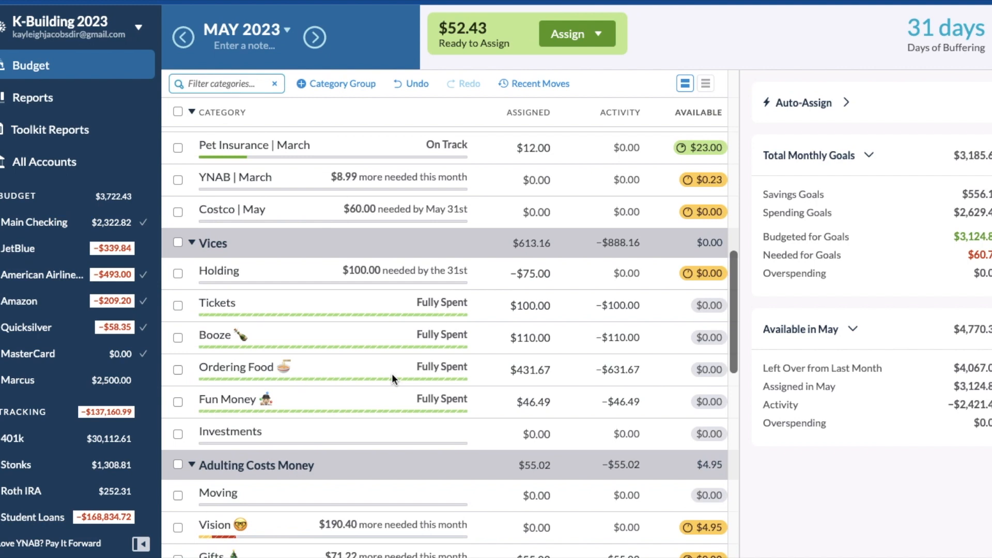
{"action": "scroll", "coordinate": [392, 373], "scroll_direction": "down", "scroll_amount": 1}
{"action": "left_click", "coordinate": [549, 218]}
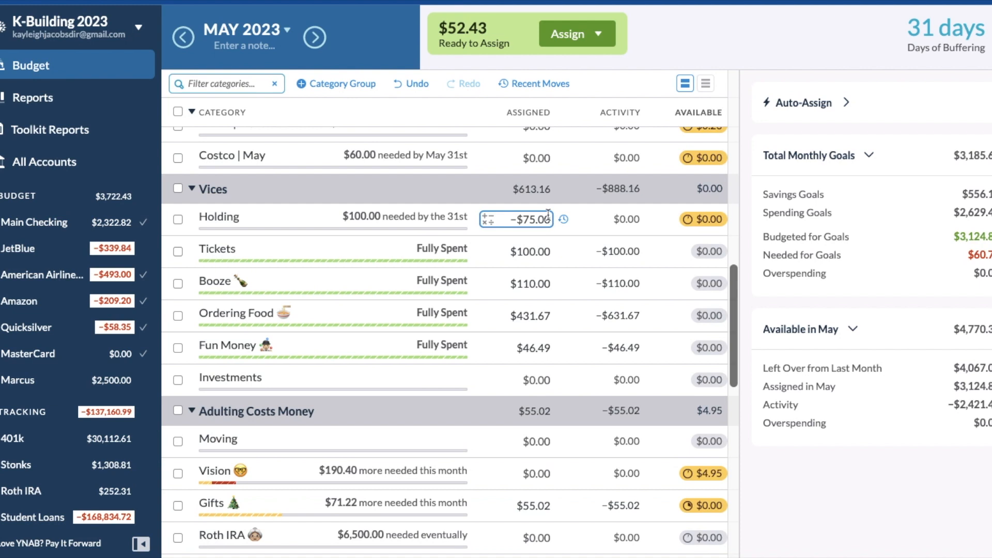
{"action": "left_click", "coordinate": [549, 218]}
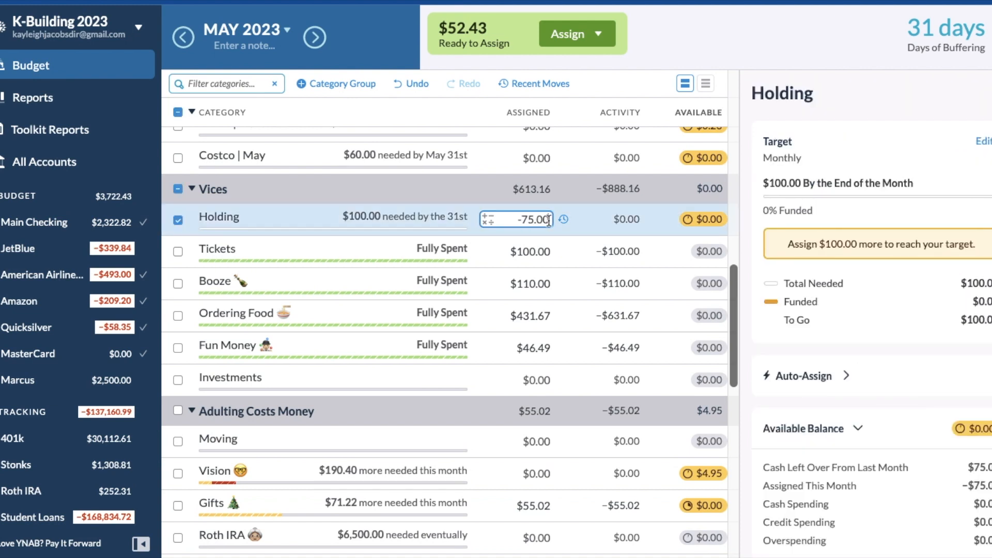
{"action": "left_click", "coordinate": [549, 348]}
{"action": "left_click", "coordinate": [550, 348]}
{"action": "type", "text": "+40"}
{"action": "key", "text": "Return"}
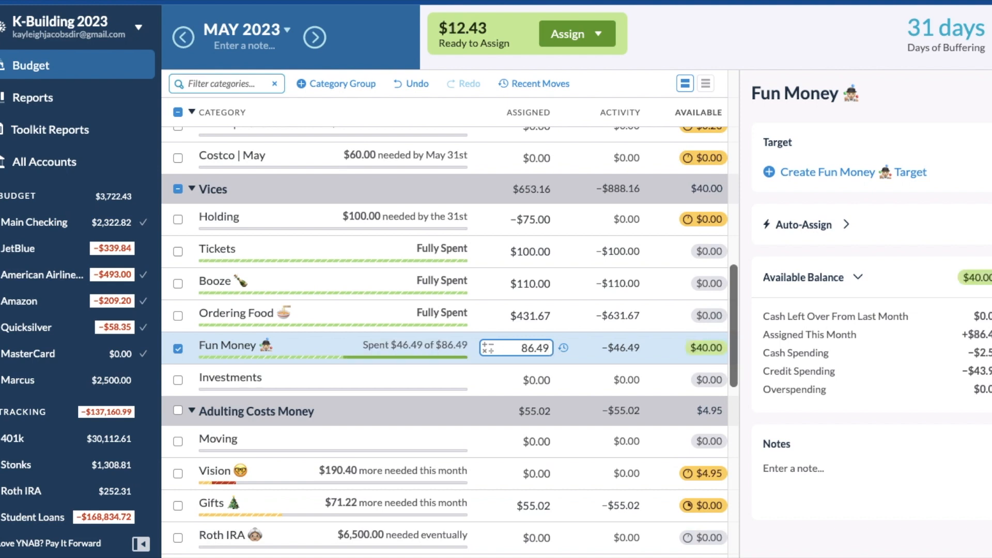
{"action": "left_click", "coordinate": [181, 351]}
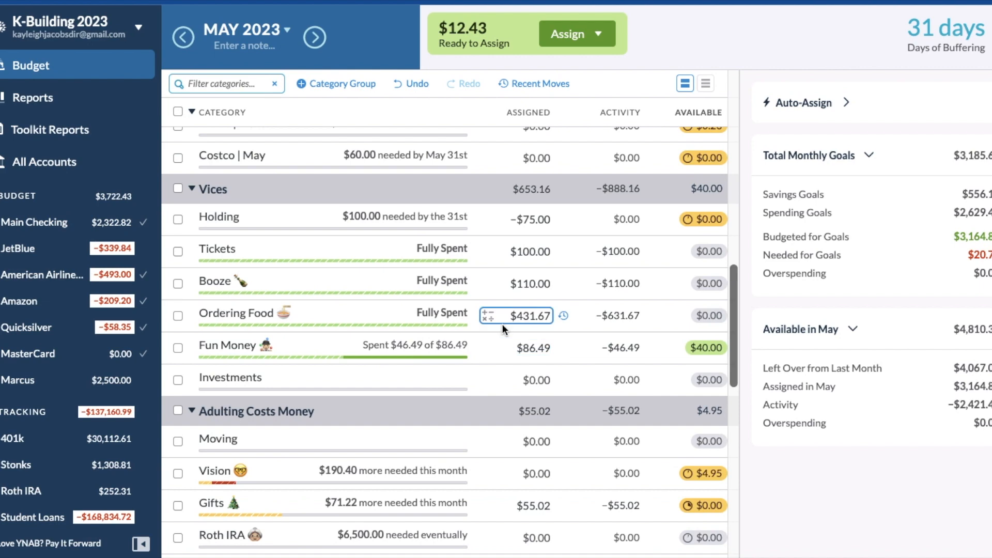
Step: Assign the remaining $12.43 to Groceries on top of its existing amount and clear its selection
{"action": "scroll", "coordinate": [502, 328], "scroll_direction": "up", "scroll_amount": 4}
{"action": "scroll", "coordinate": [502, 324], "scroll_direction": "up", "scroll_amount": 5}
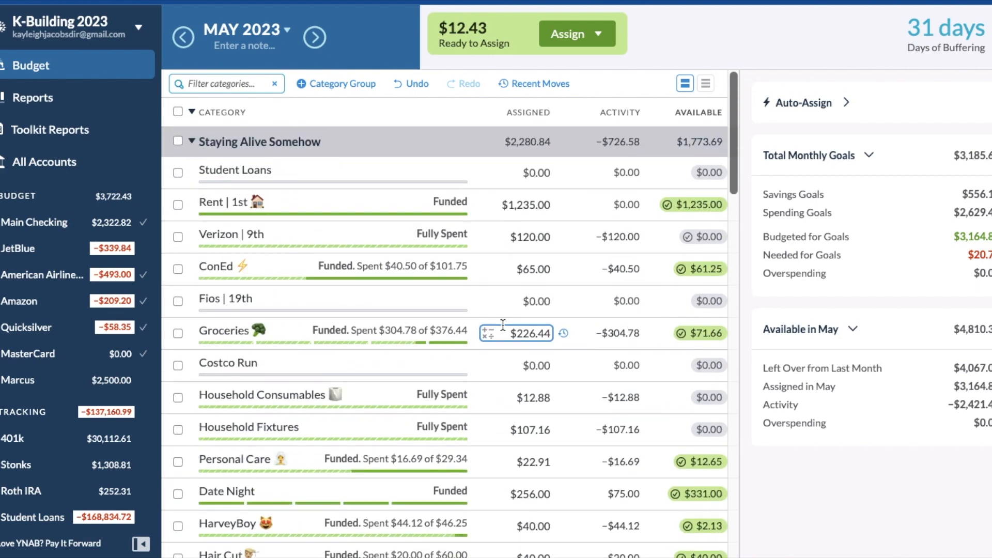
{"action": "left_click", "coordinate": [551, 334]}
{"action": "left_click", "coordinate": [549, 334]}
{"action": "type", "text": "+"}
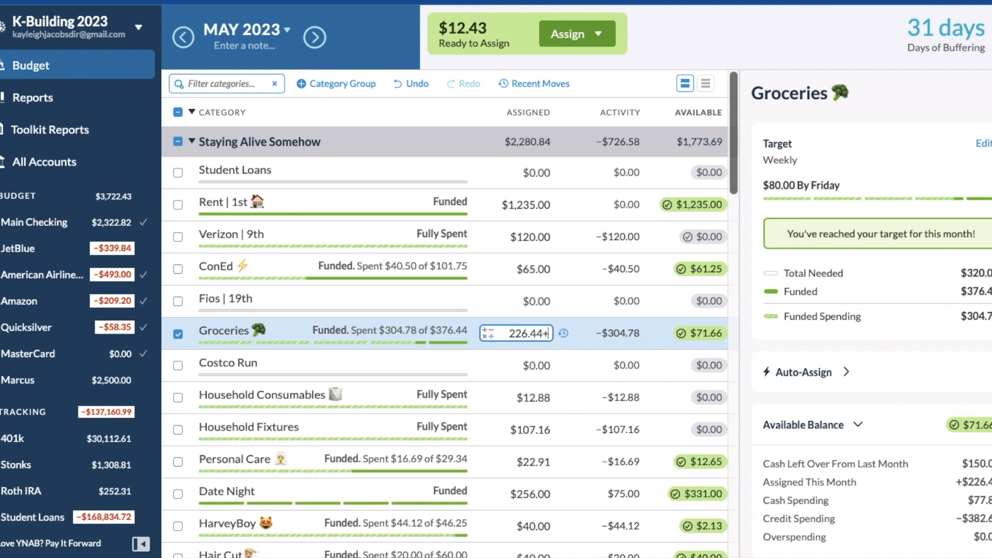
{"action": "type", "text": "12.43"}
{"action": "key", "text": "Return"}
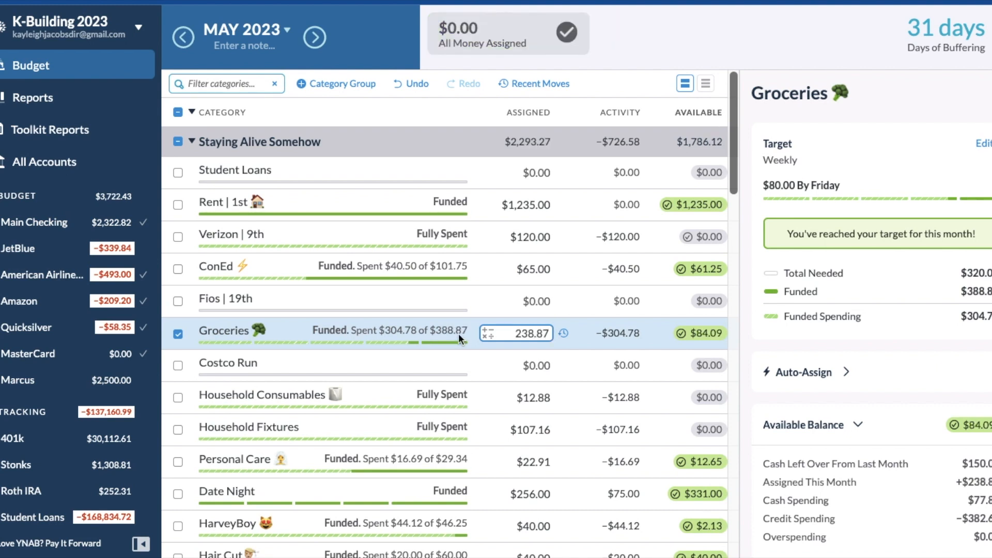
{"action": "left_click", "coordinate": [178, 334]}
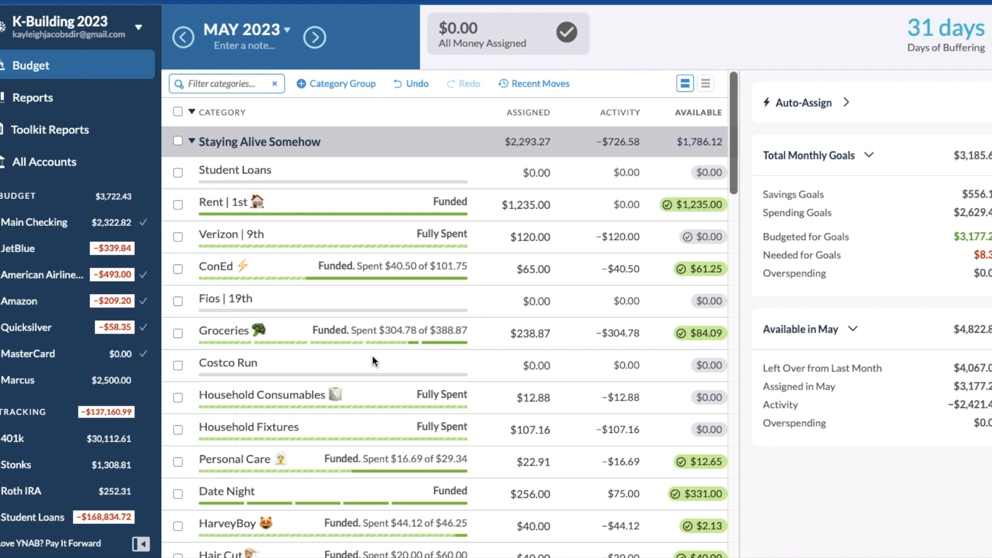
Step: Review May's Auto-Assign amounts and monthly goal totals, then collapse the Auto-Assign and Available in May details
{"action": "scroll", "coordinate": [403, 416], "scroll_direction": "down", "scroll_amount": 2}
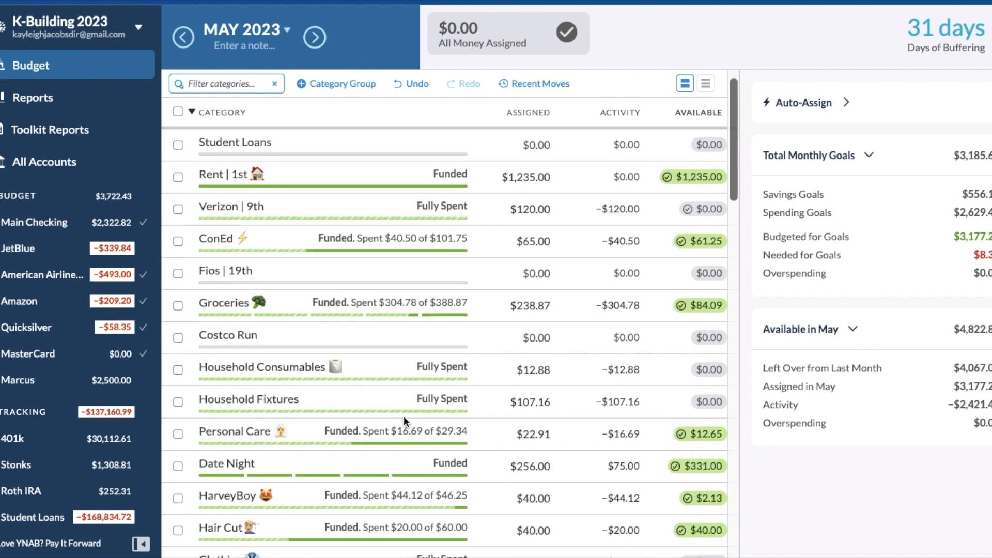
{"action": "scroll", "coordinate": [457, 268], "scroll_direction": "up", "scroll_amount": 2}
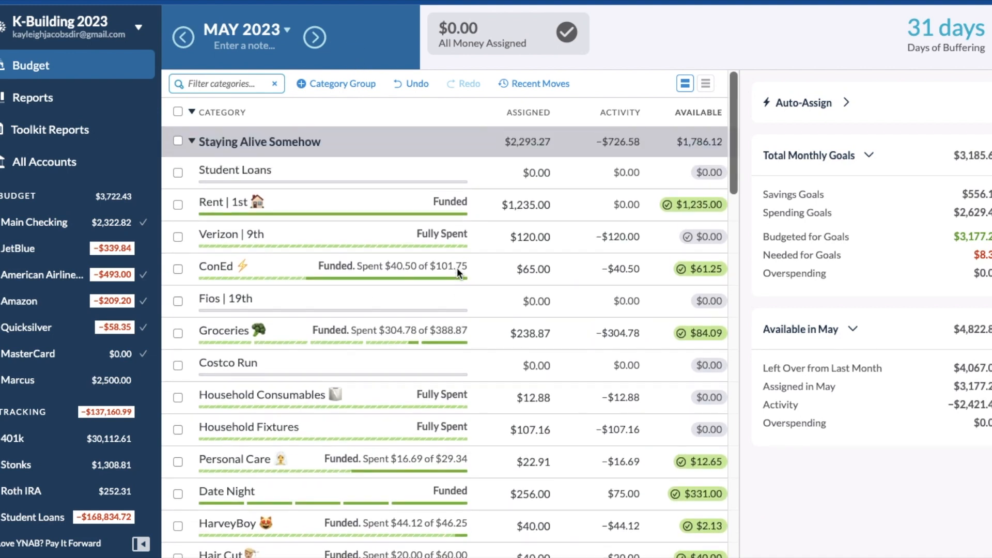
{"action": "left_click", "coordinate": [315, 37]}
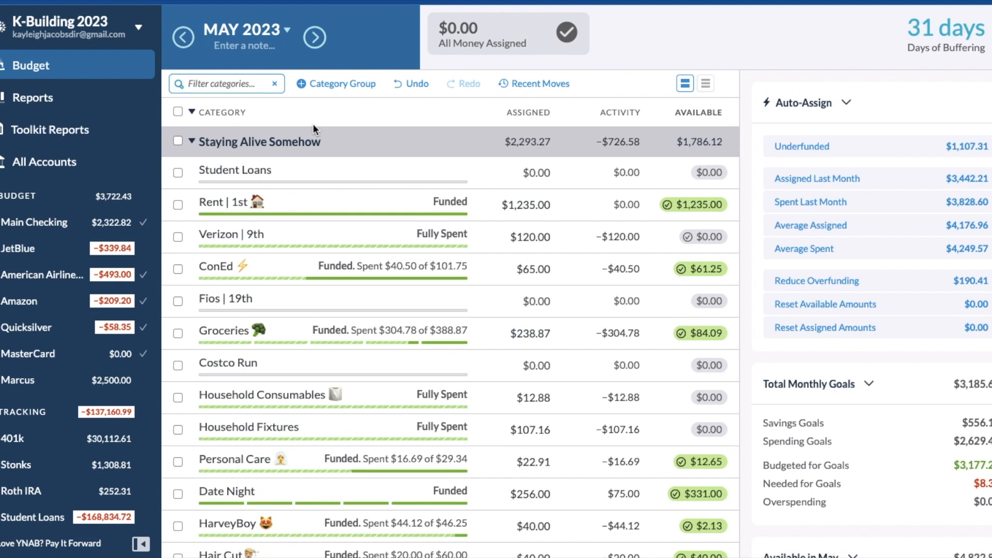
{"action": "scroll", "coordinate": [815, 454], "scroll_direction": "down", "scroll_amount": 1}
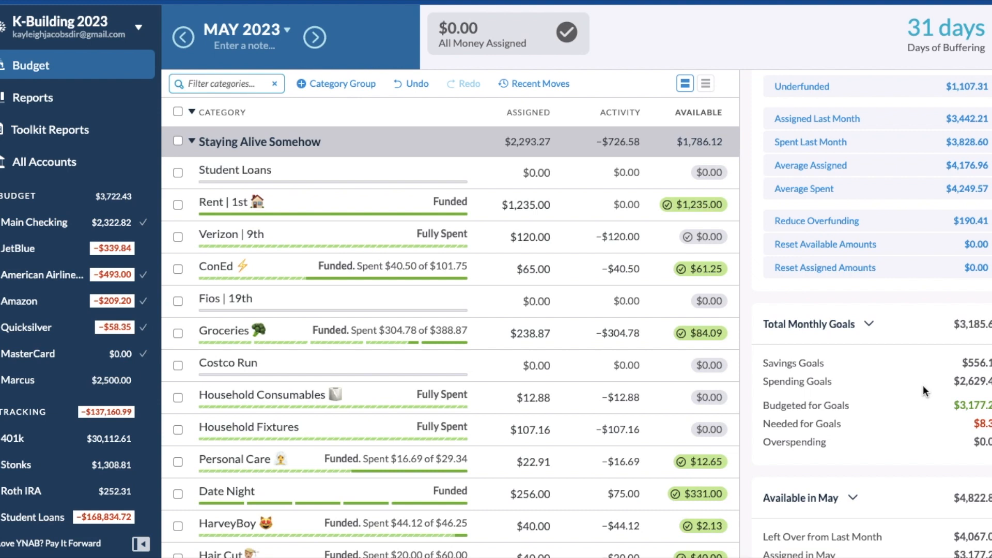
{"action": "scroll", "coordinate": [923, 385], "scroll_direction": "down", "scroll_amount": 1}
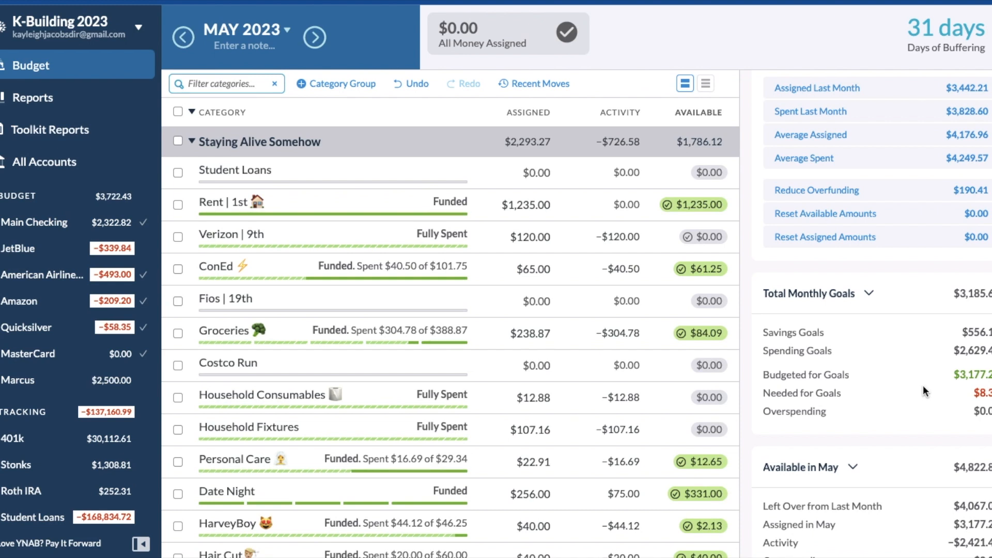
{"action": "left_click", "coordinate": [792, 450]}
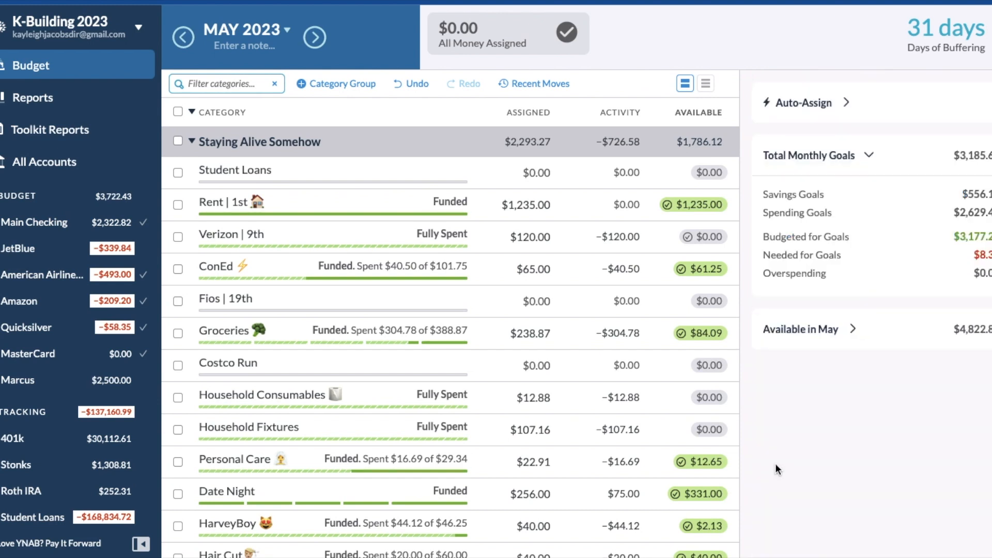